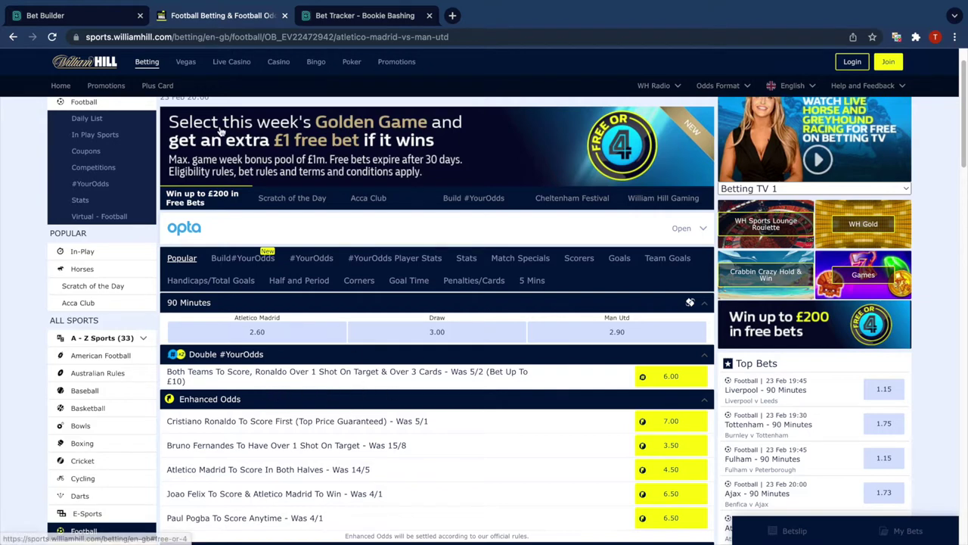
Select the Atletico Madrid v Man Utd game in the Bet Builder calculator
{"action": "left_click", "coordinate": [57, 15]}
{"action": "scroll", "coordinate": [227, 348], "scroll_direction": "down", "scroll_amount": 5}
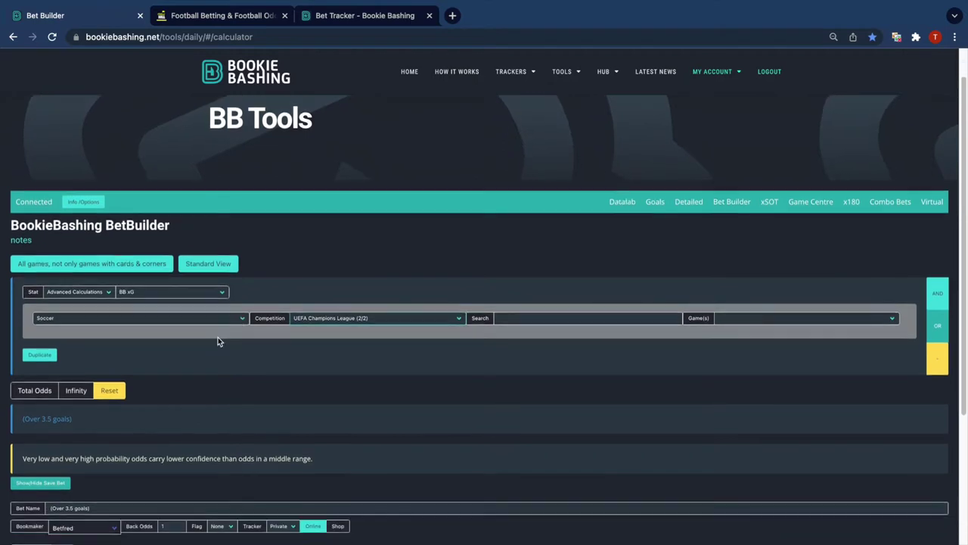
{"action": "scroll", "coordinate": [576, 323], "scroll_direction": "up", "scroll_amount": 2}
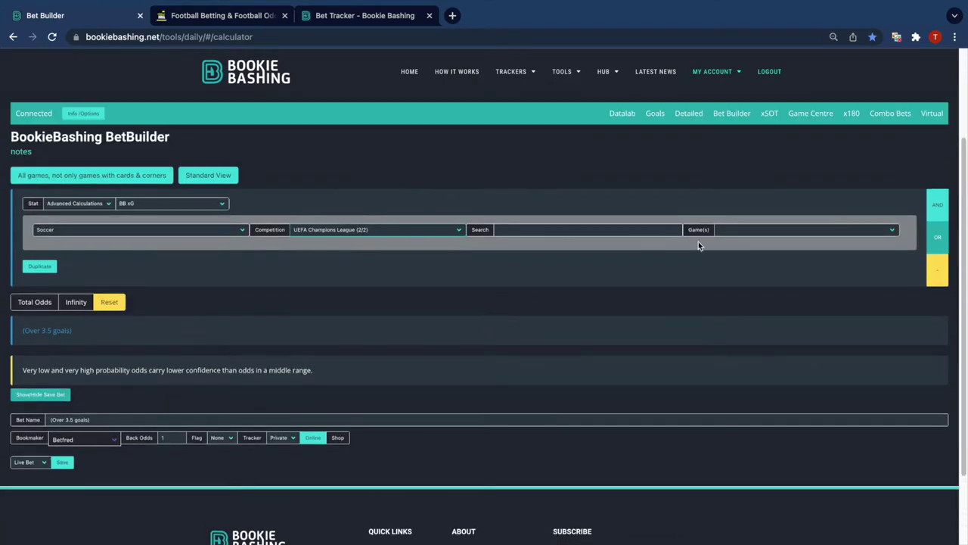
{"action": "left_click", "coordinate": [764, 233]}
{"action": "left_click", "coordinate": [769, 247]}
{"action": "left_click", "coordinate": [832, 261]}
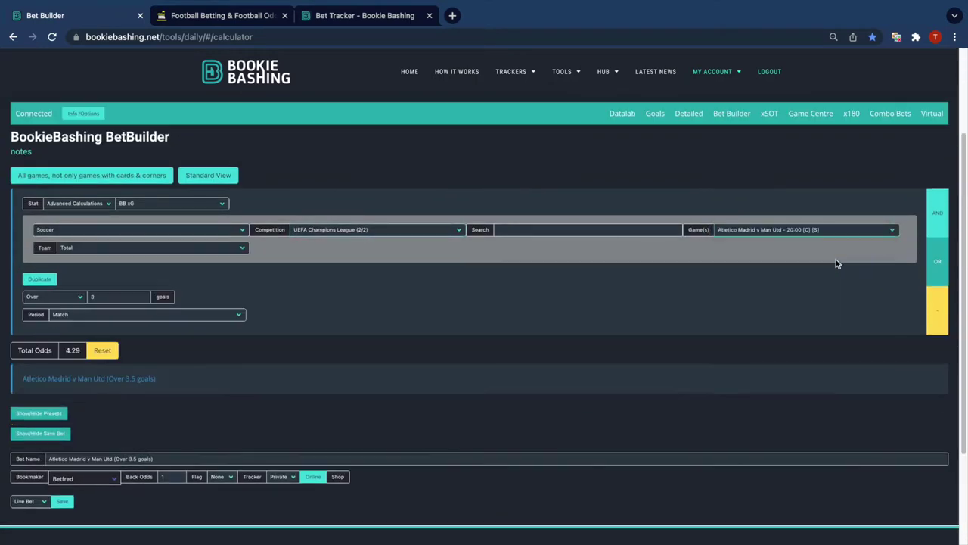
Set the first leg to each team over 0.5 goals at 1.95 and add an AND leg
{"action": "left_click", "coordinate": [190, 205]}
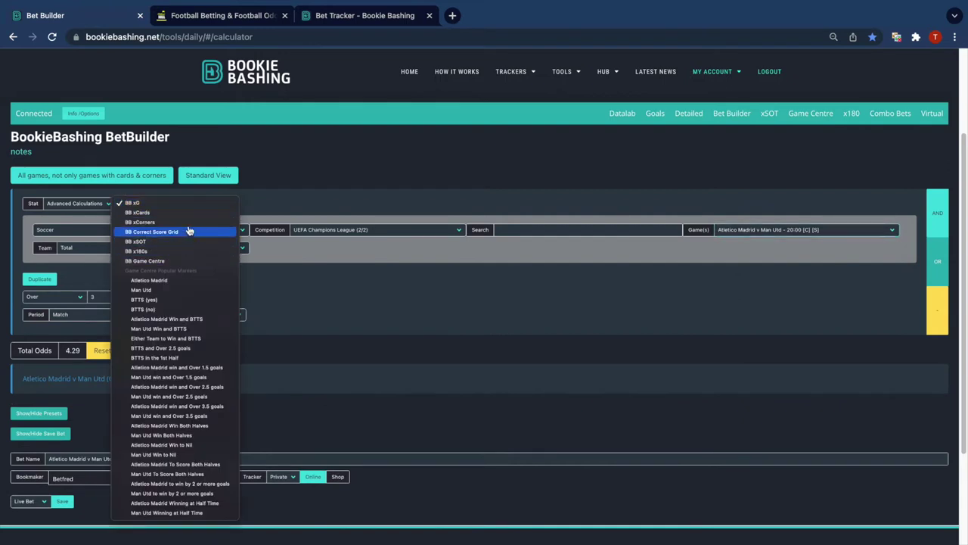
{"action": "left_click", "coordinate": [189, 204]}
{"action": "left_click", "coordinate": [91, 249]}
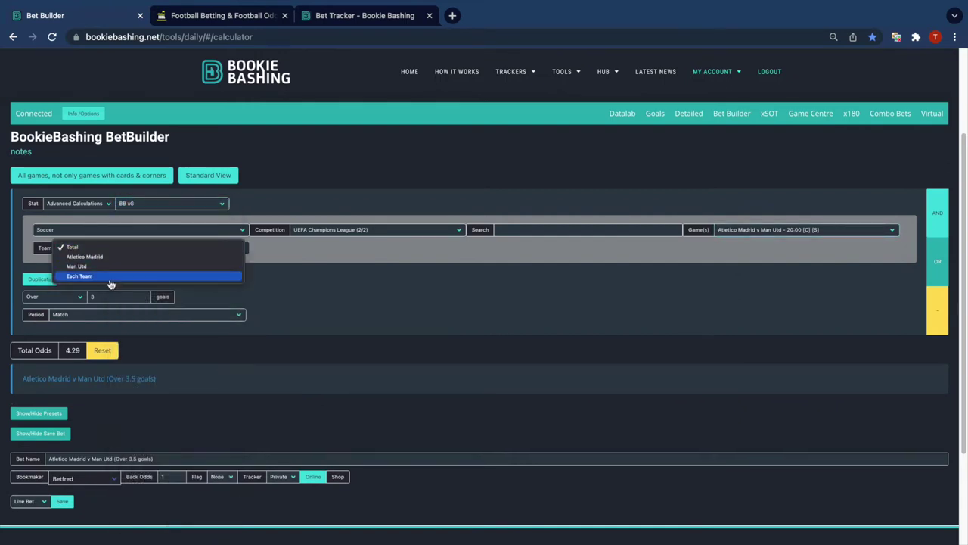
{"action": "left_click", "coordinate": [161, 227]}
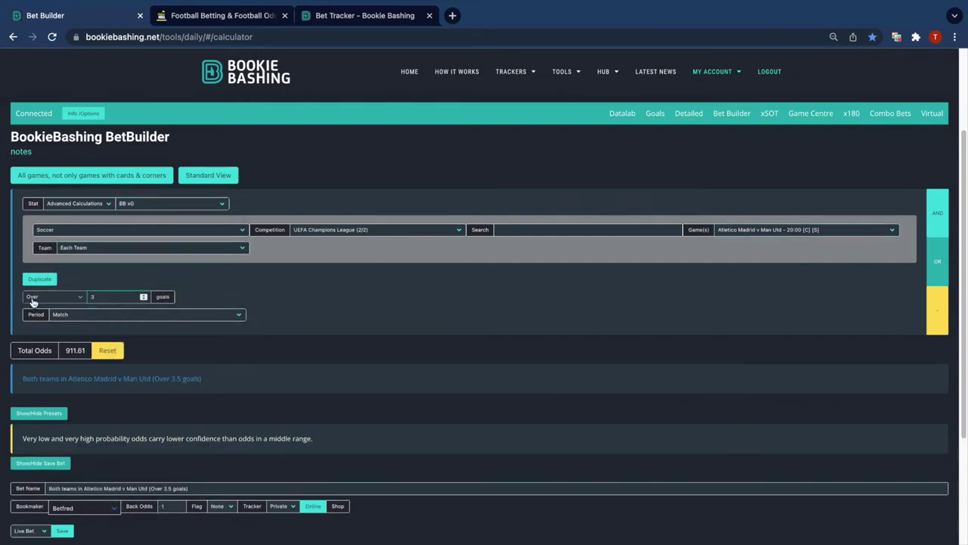
{"action": "double_click", "coordinate": [119, 298]}
{"action": "type", "text": "0"}
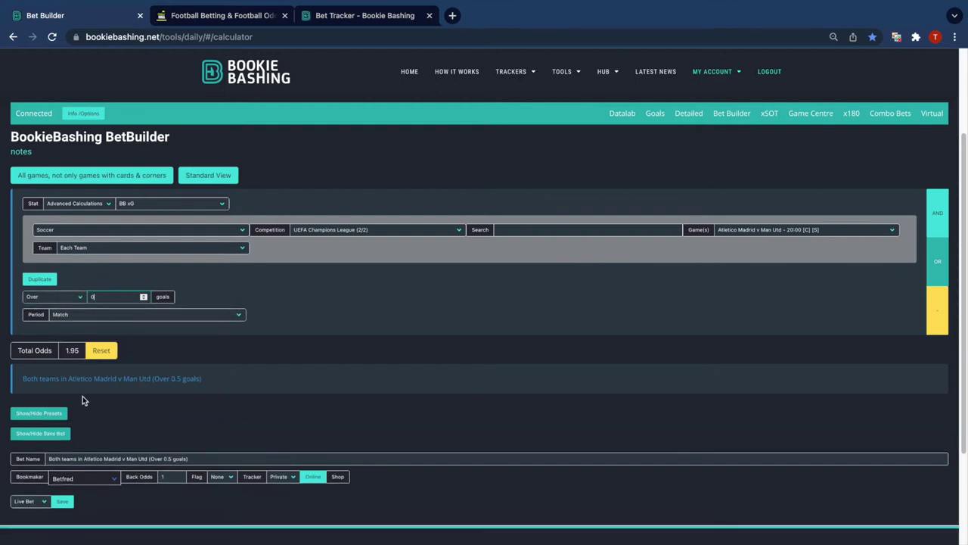
{"action": "left_click", "coordinate": [941, 214]}
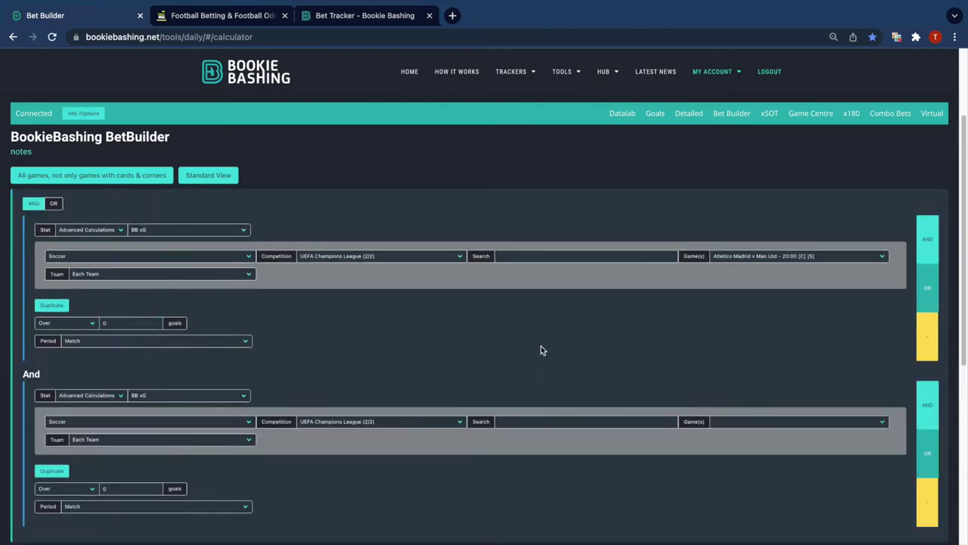
Set the second leg's stat to BB xSOT with Cristiano Ronaldo as the player
{"action": "scroll", "coordinate": [370, 344], "scroll_direction": "down", "scroll_amount": 3}
{"action": "scroll", "coordinate": [201, 303], "scroll_direction": "up", "scroll_amount": 1}
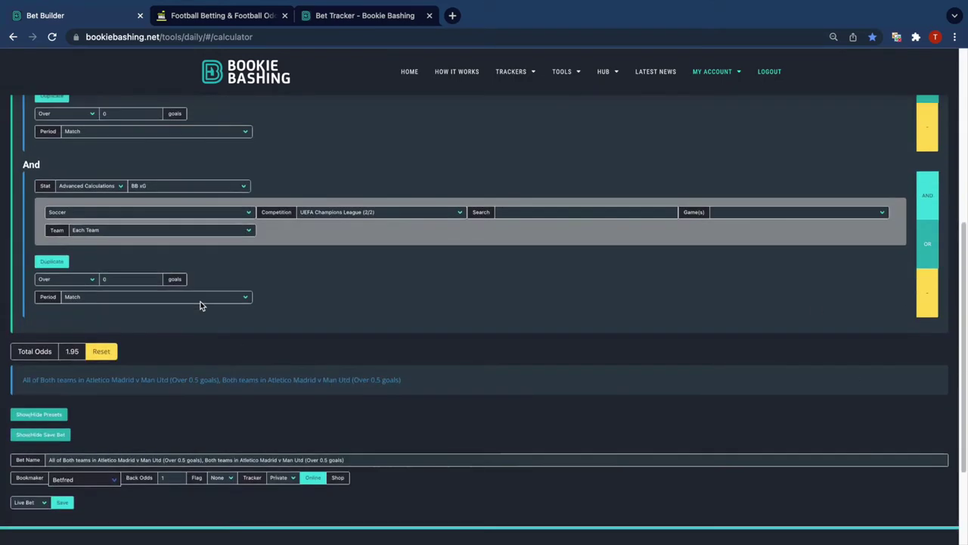
{"action": "scroll", "coordinate": [201, 303], "scroll_direction": "up", "scroll_amount": 1}
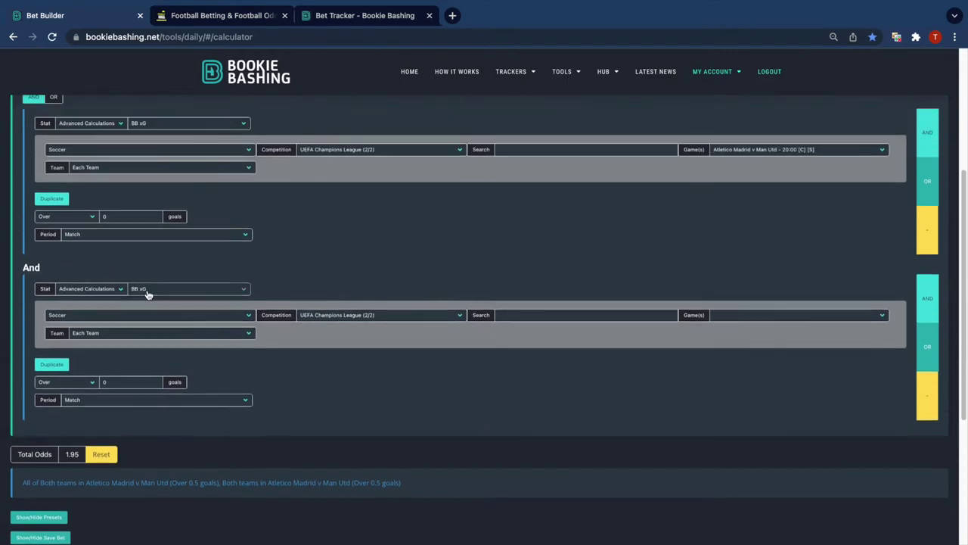
{"action": "left_click", "coordinate": [212, 291]}
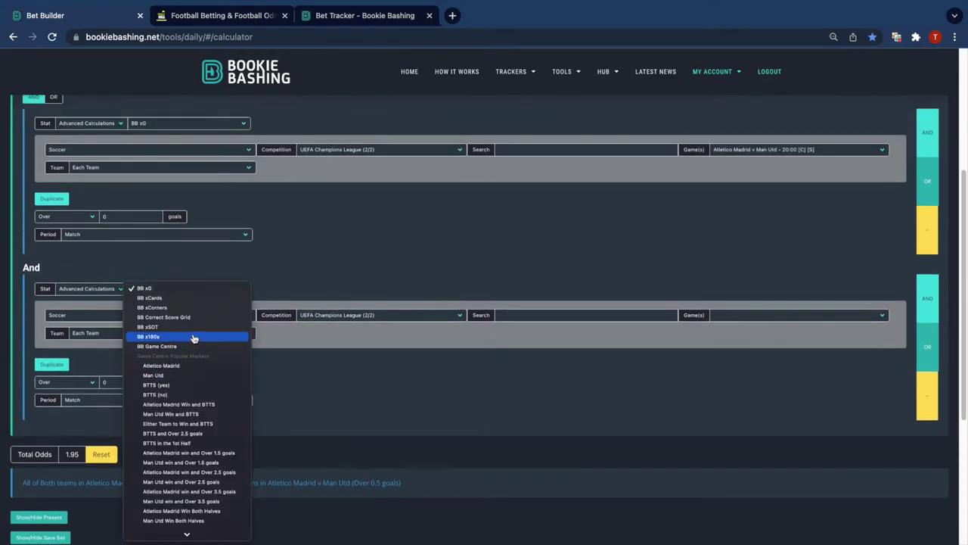
{"action": "key", "text": "Escape"}
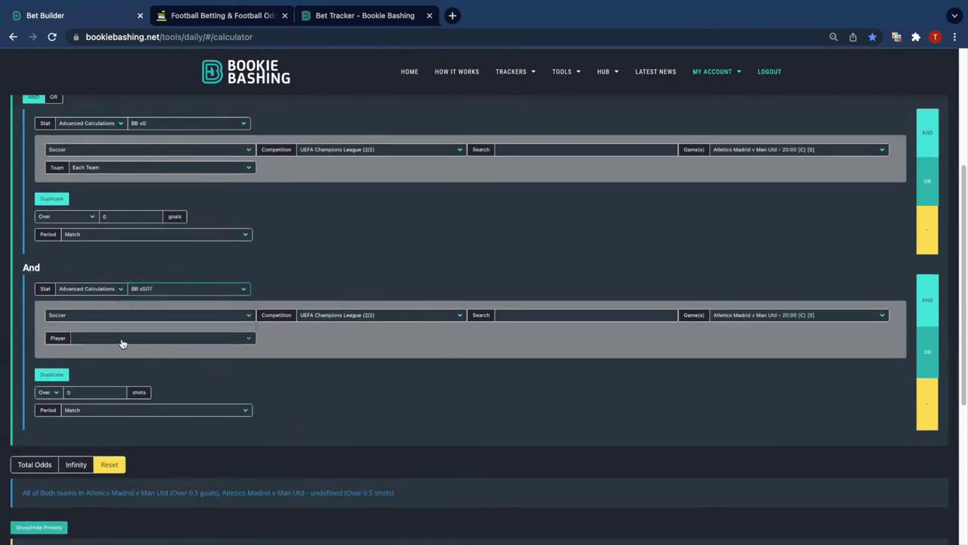
{"action": "left_click", "coordinate": [123, 338]}
{"action": "left_click", "coordinate": [141, 437]}
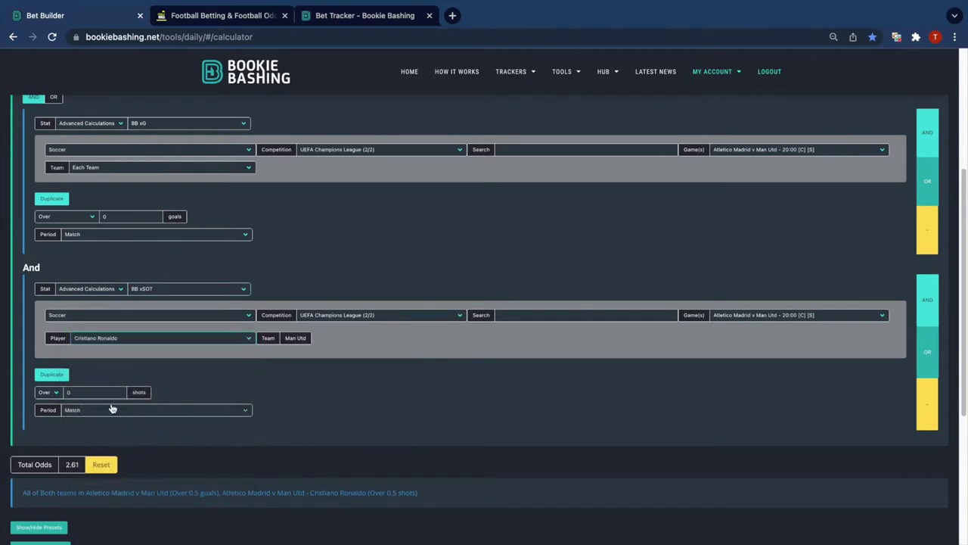
Raise Ronaldo's shots line to over 1.5 and add a third AND leg
{"action": "left_click", "coordinate": [119, 390]}
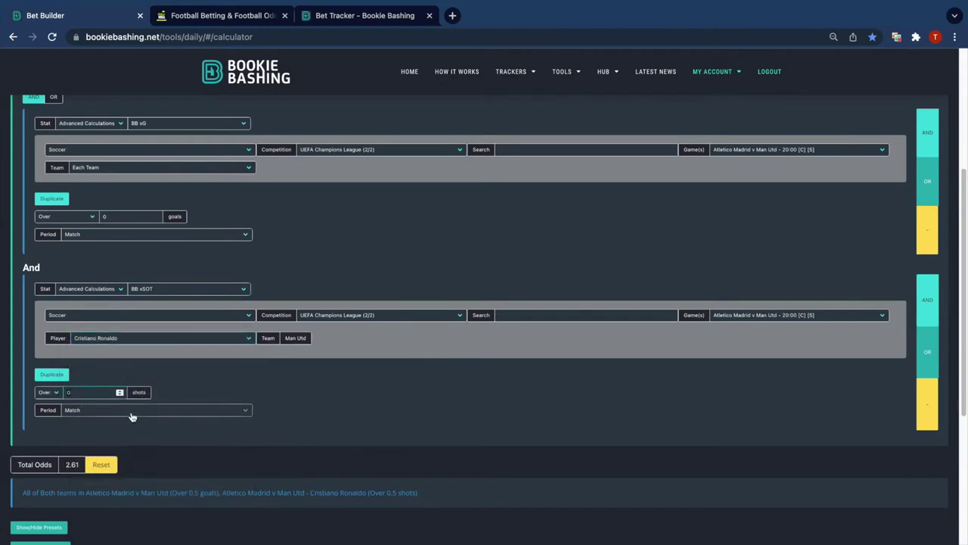
{"action": "scroll", "coordinate": [307, 410], "scroll_direction": "down", "scroll_amount": 1}
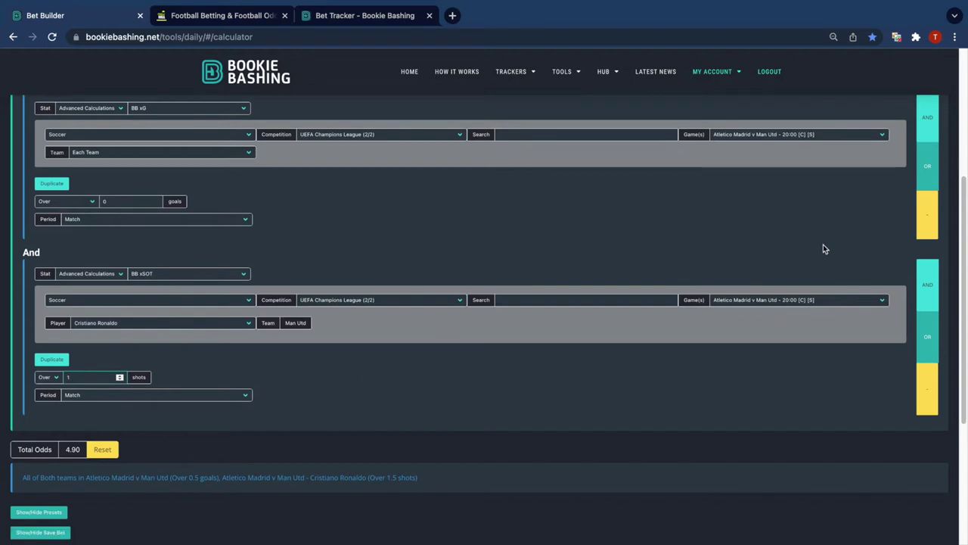
{"action": "left_click", "coordinate": [927, 285]}
{"action": "scroll", "coordinate": [253, 310], "scroll_direction": "down", "scroll_amount": 5}
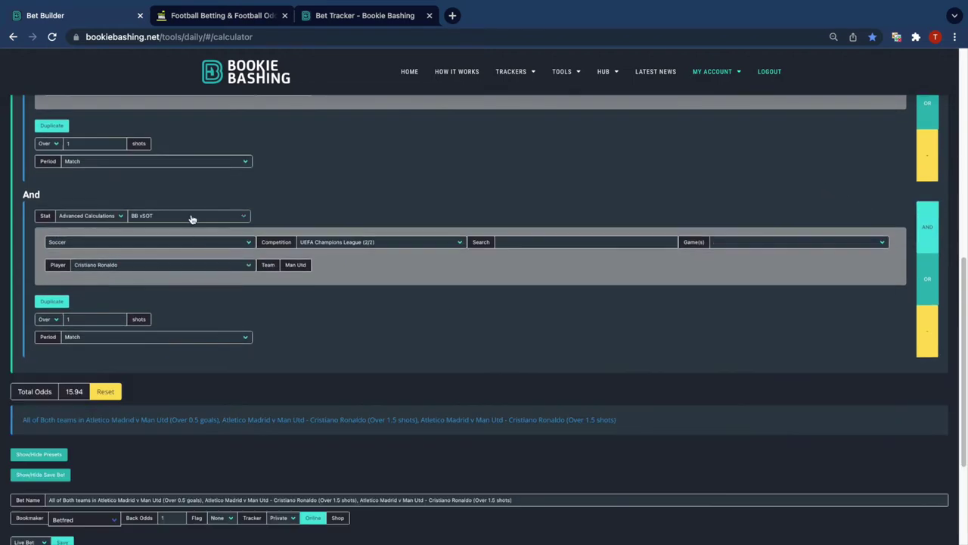
Make the third leg BB xCards, Total, over 3.5 cards, for combined odds of 6.98
{"action": "left_click", "coordinate": [191, 219]}
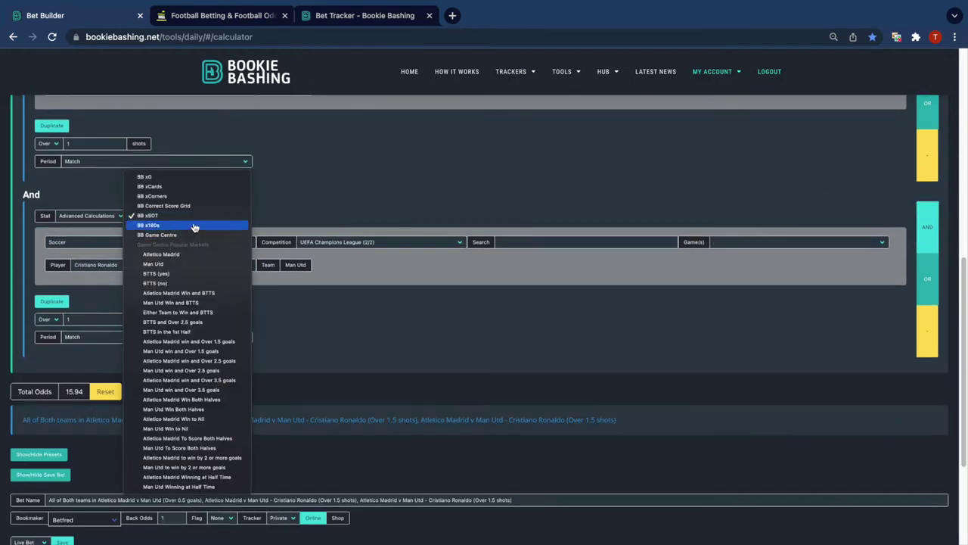
{"action": "left_click", "coordinate": [123, 274]}
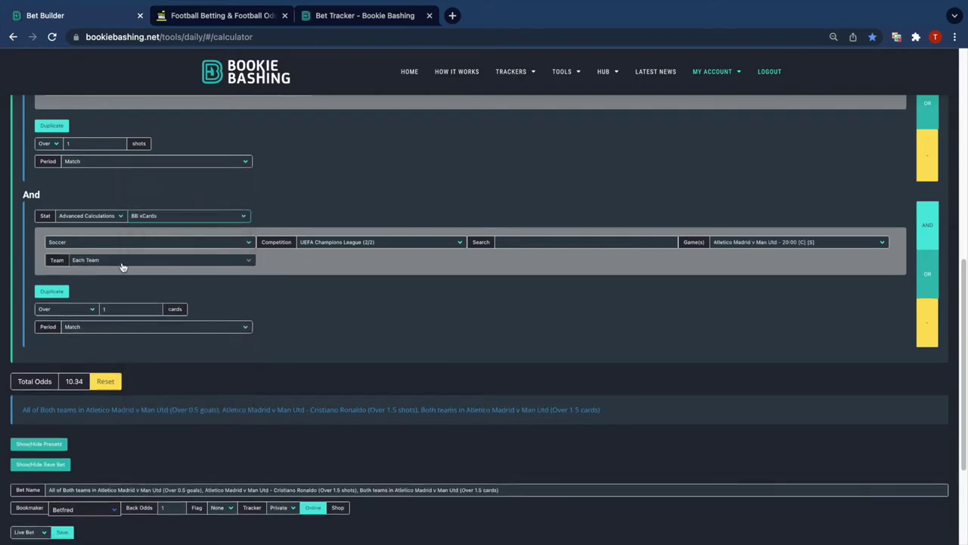
{"action": "left_click", "coordinate": [121, 261]}
{"action": "left_click", "coordinate": [126, 231]}
{"action": "double_click", "coordinate": [119, 311]}
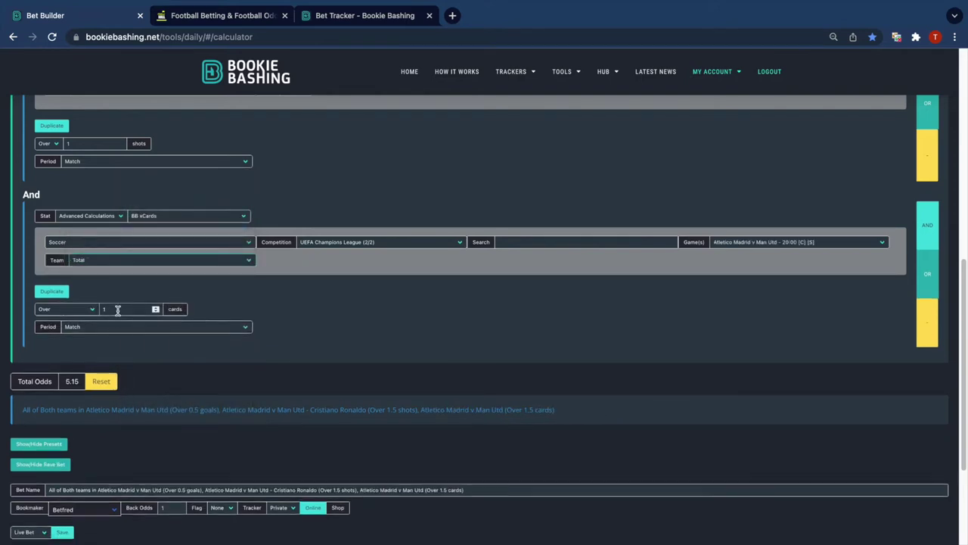
{"action": "type", "text": "3"}
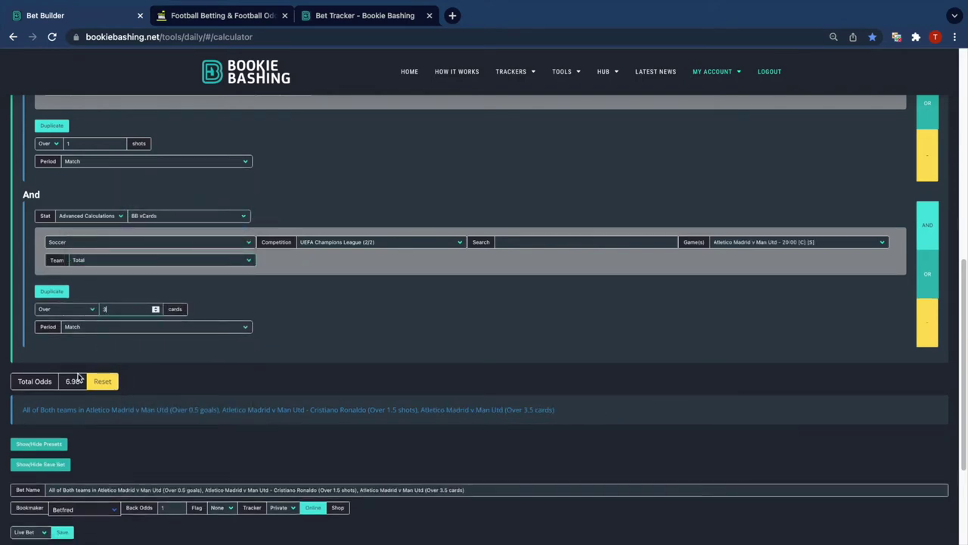
{"action": "scroll", "coordinate": [76, 408], "scroll_direction": "down", "scroll_amount": 1}
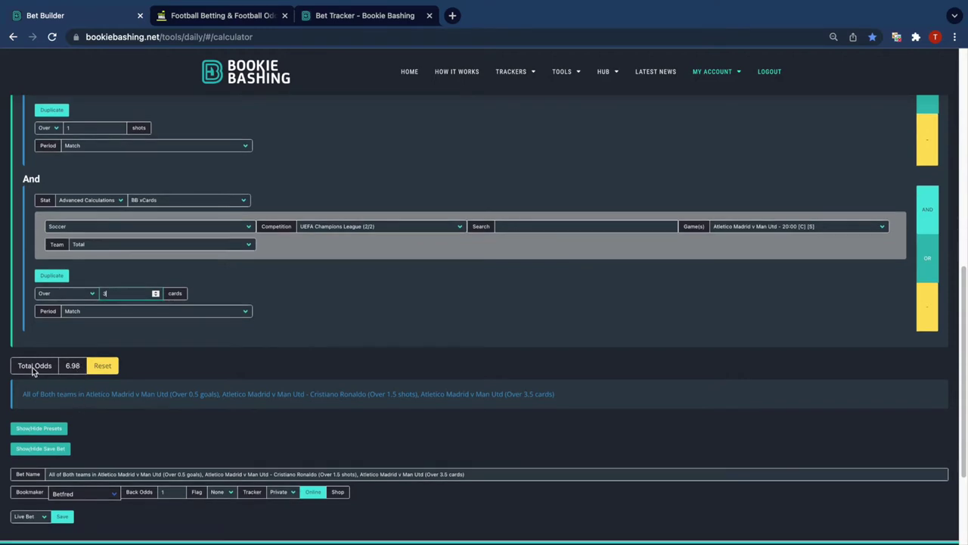
Copy the Double #YourOdds bet description from the William Hill match page
{"action": "left_click", "coordinate": [203, 15]}
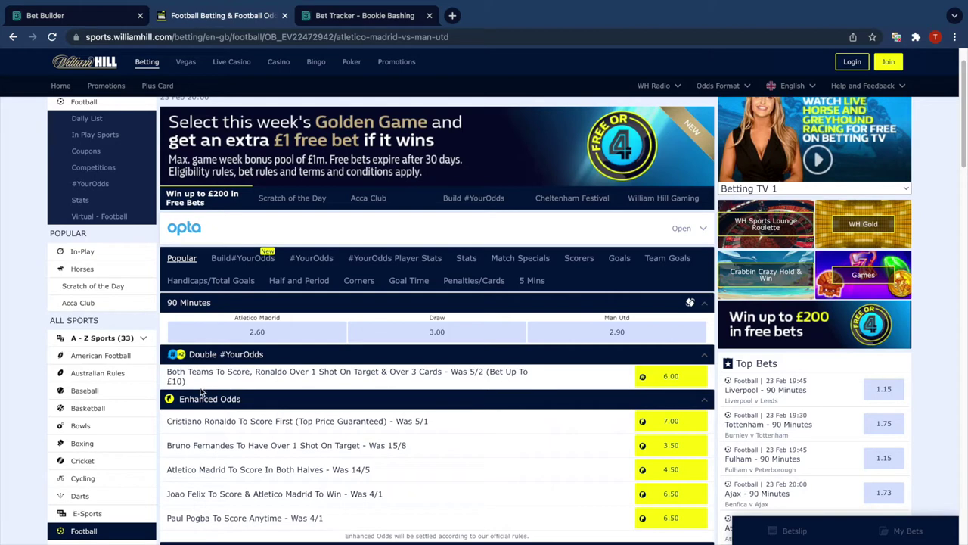
{"action": "triple_click", "coordinate": [175, 375]}
{"action": "right_click", "coordinate": [189, 375]}
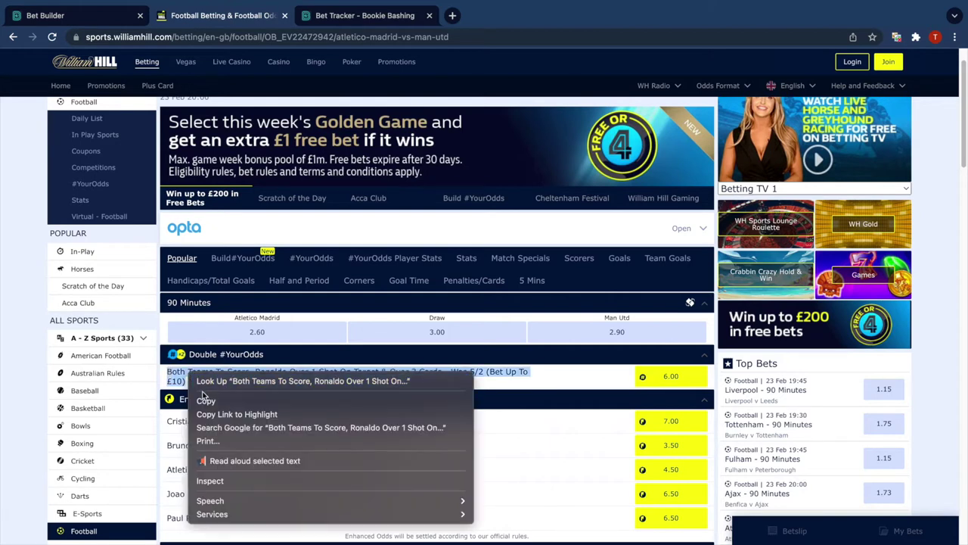
{"action": "left_click", "coordinate": [206, 400]}
Replace the bet name with the pasted Double #YourOdds description ending 'Was 5/2 (Bet Up To £10)'
{"action": "left_click", "coordinate": [61, 15]}
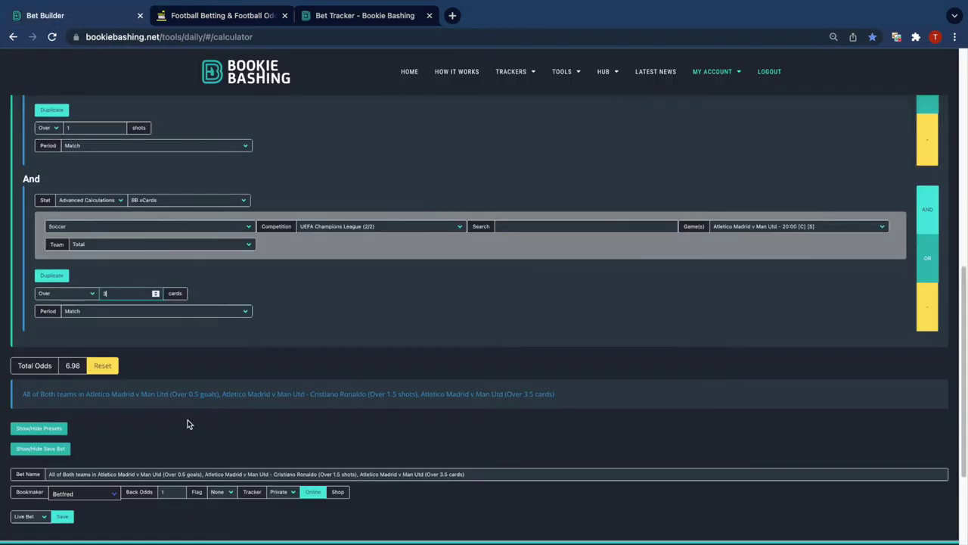
{"action": "scroll", "coordinate": [182, 416], "scroll_direction": "down", "scroll_amount": 2}
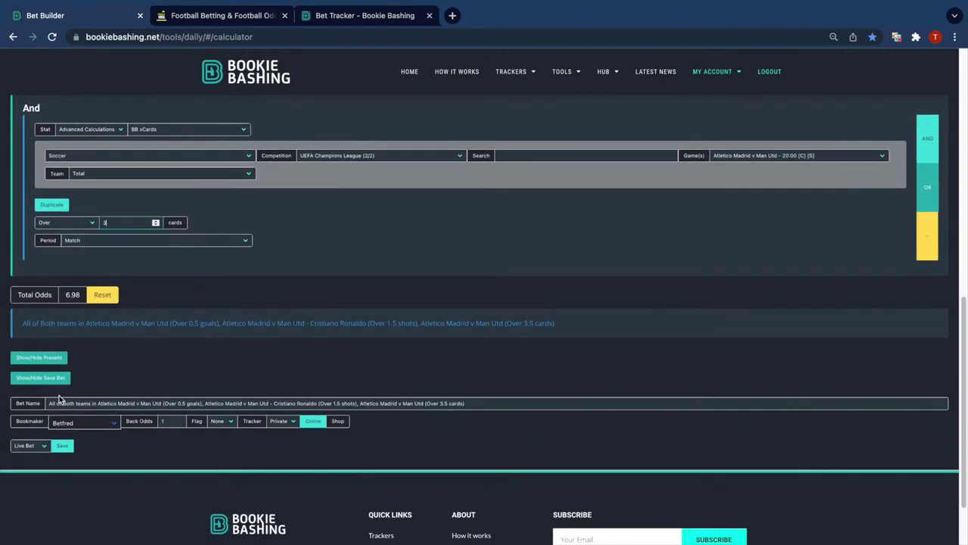
{"action": "left_click", "coordinate": [59, 402]}
{"action": "scroll", "coordinate": [499, 402], "scroll_direction": "down", "scroll_amount": 1}
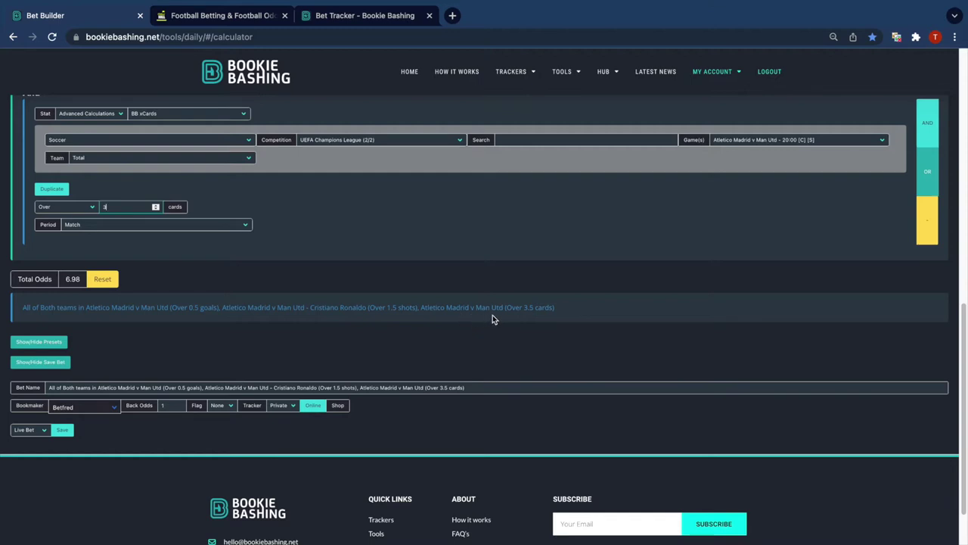
{"action": "left_click_drag", "start_coordinate": [467, 387], "coordinate": [2, 374]}
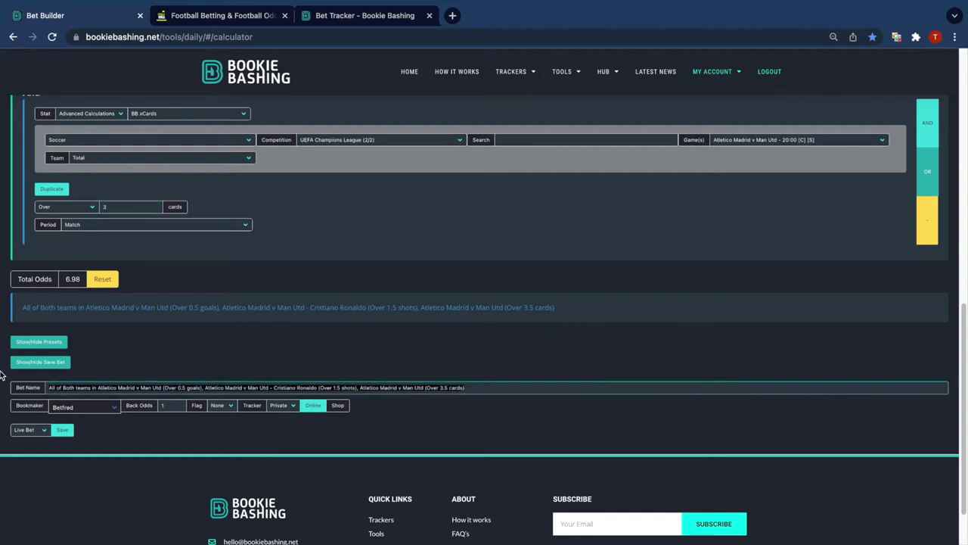
{"action": "type", "text": "Double YourOdds -"}
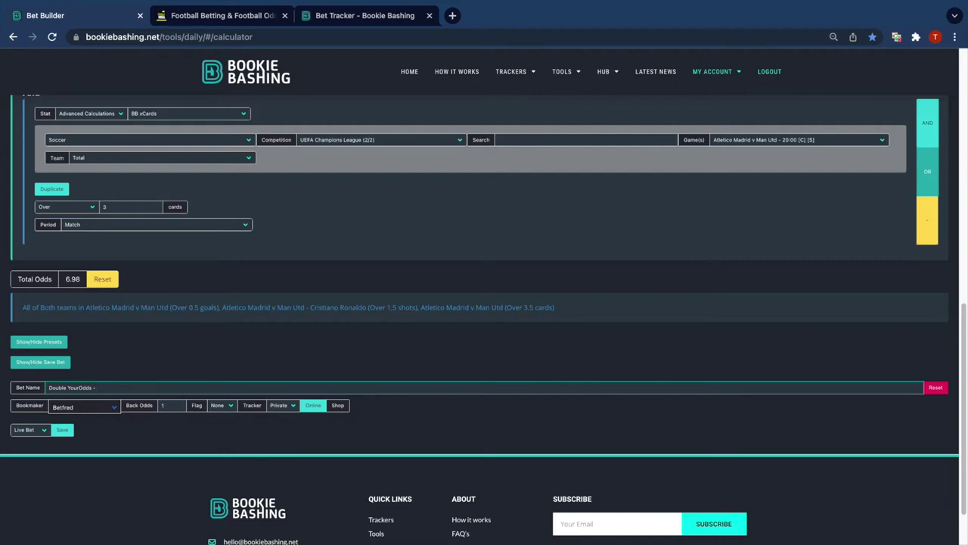
{"action": "right_click", "coordinate": [121, 387]}
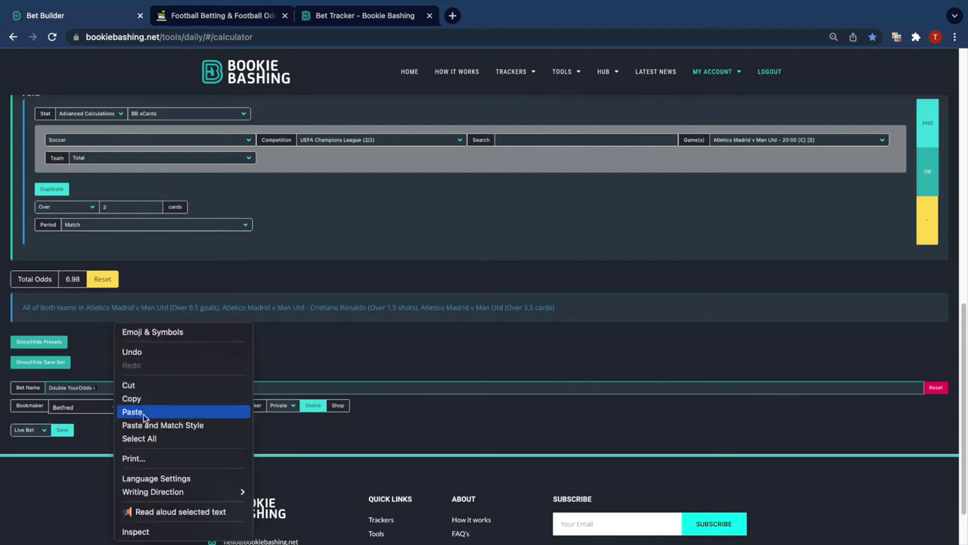
{"action": "left_click", "coordinate": [133, 411]}
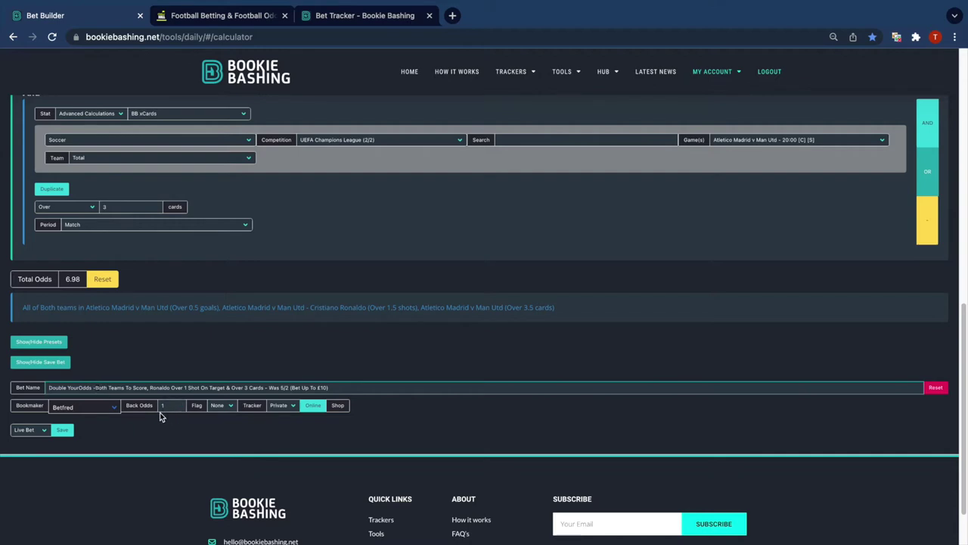
{"action": "left_click", "coordinate": [87, 407]}
Set bookmaker William Hill, back odds 6, tracker Private and Shop on, then save the bet
{"action": "type", "text": "will"}
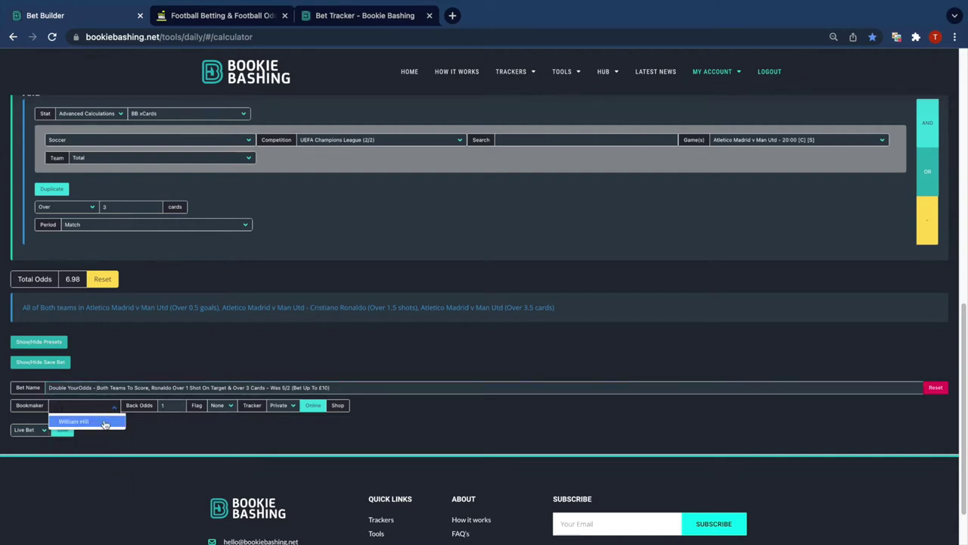
{"action": "key", "text": "Return"}
{"action": "left_click", "coordinate": [170, 407]}
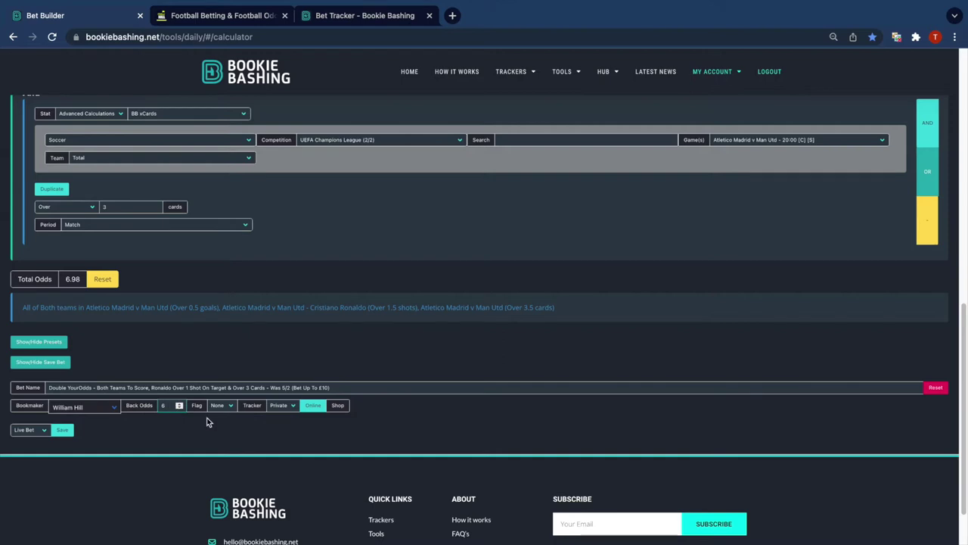
{"action": "left_click", "coordinate": [284, 406]}
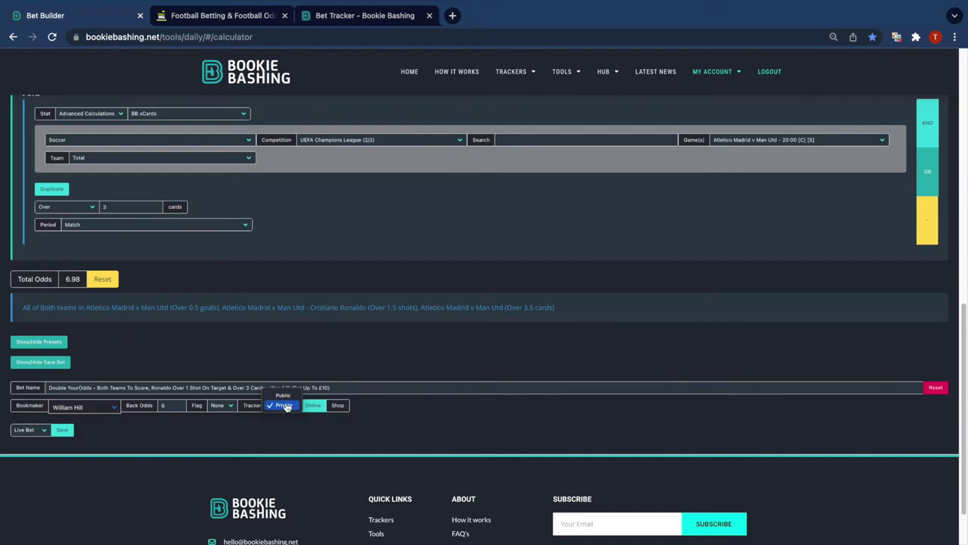
{"action": "left_click", "coordinate": [284, 406]}
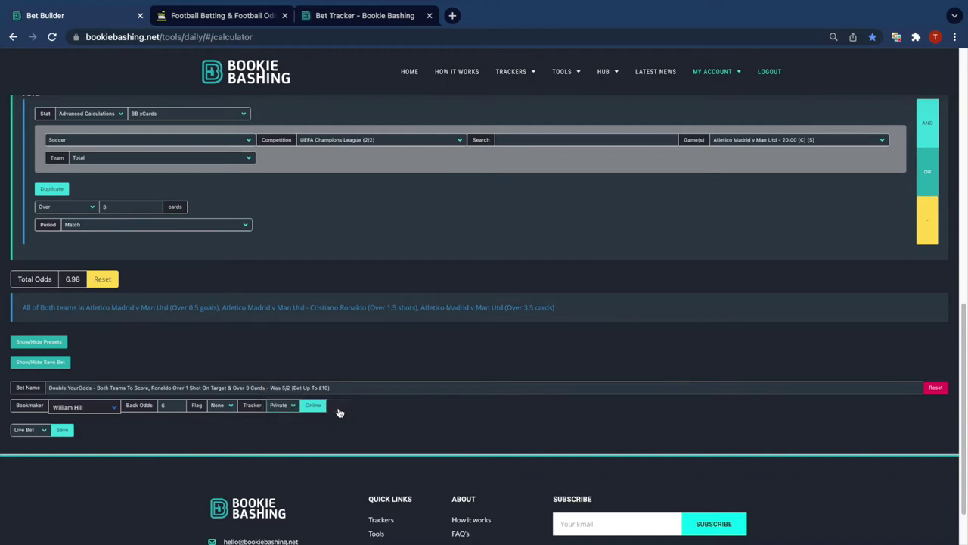
{"action": "left_click", "coordinate": [336, 409]}
{"action": "left_click", "coordinate": [67, 431]}
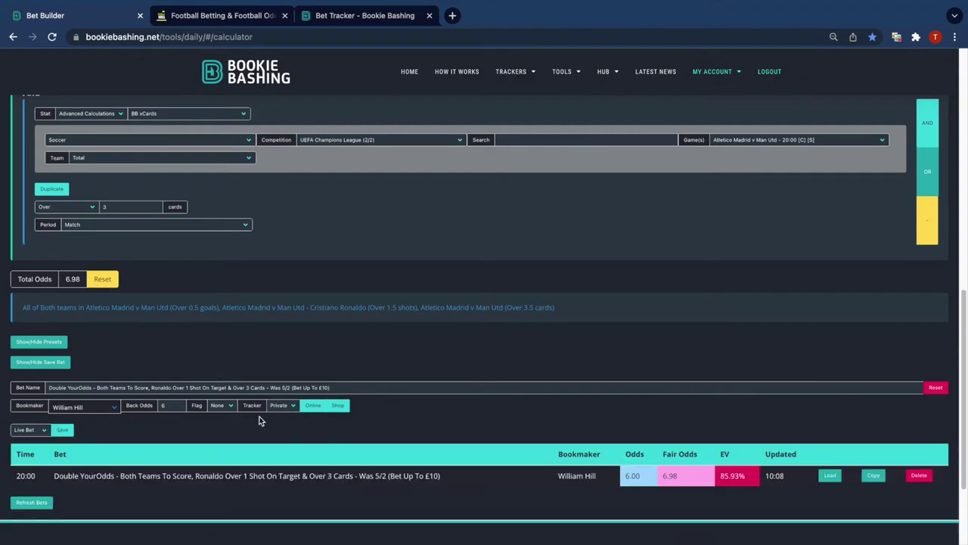
Review the saved William Hill bet at 6.00, fair odds 6.98, 85.93% EV
{"action": "scroll", "coordinate": [696, 439], "scroll_direction": "down", "scroll_amount": 1}
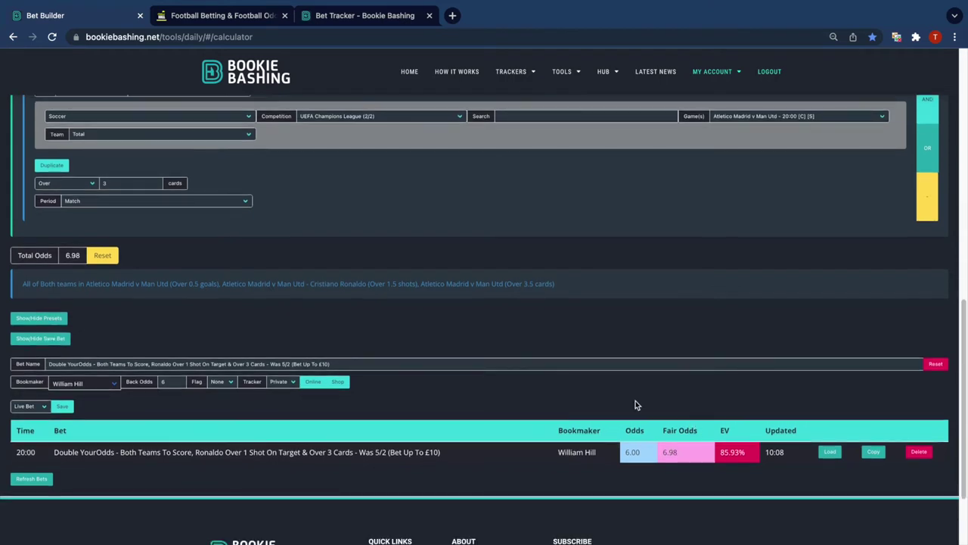
{"action": "scroll", "coordinate": [605, 317], "scroll_direction": "up", "scroll_amount": 1}
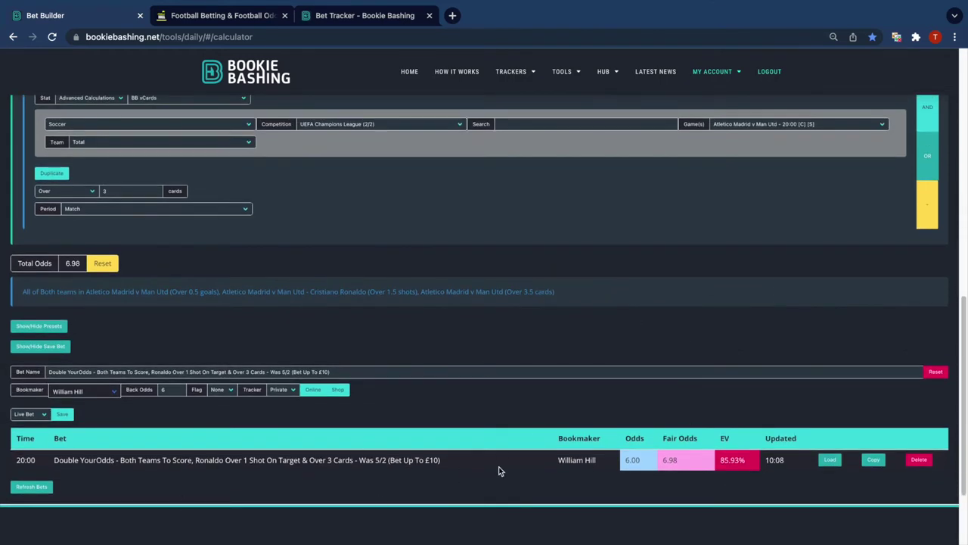
{"action": "scroll", "coordinate": [201, 478], "scroll_direction": "down", "scroll_amount": 1}
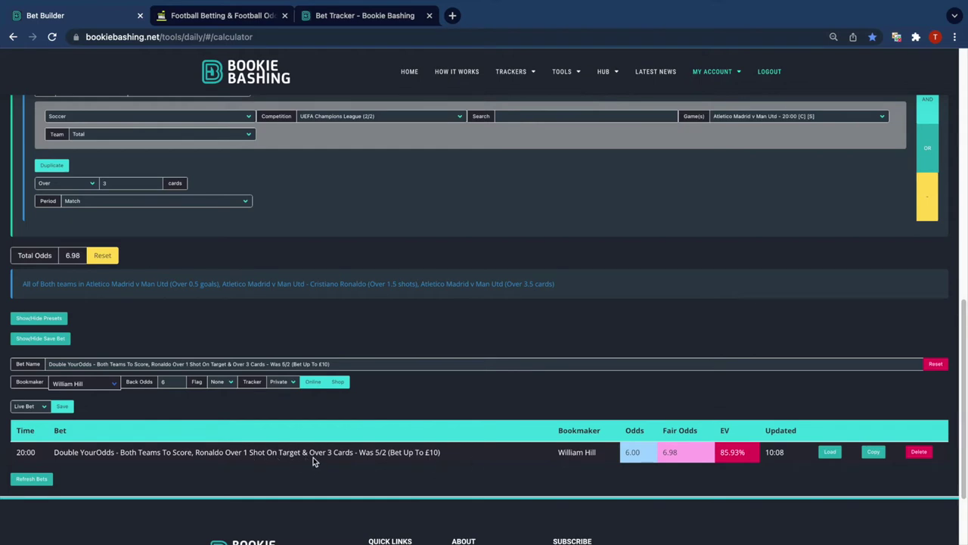
{"action": "scroll", "coordinate": [315, 457], "scroll_direction": "up", "scroll_amount": 2}
{"action": "scroll", "coordinate": [521, 445], "scroll_direction": "down", "scroll_amount": 1}
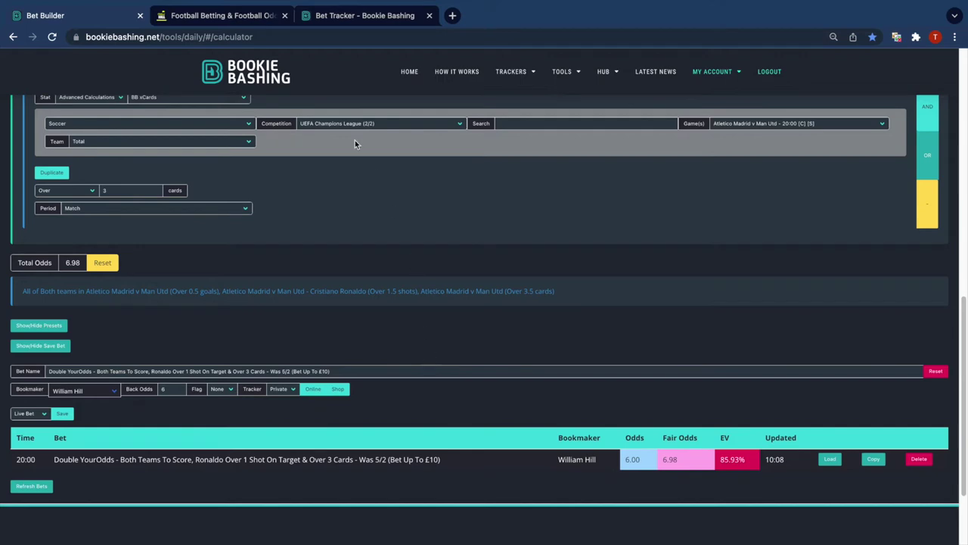
On the Bet Tracker, switch Public On to Public Off
{"action": "left_click", "coordinate": [331, 21]}
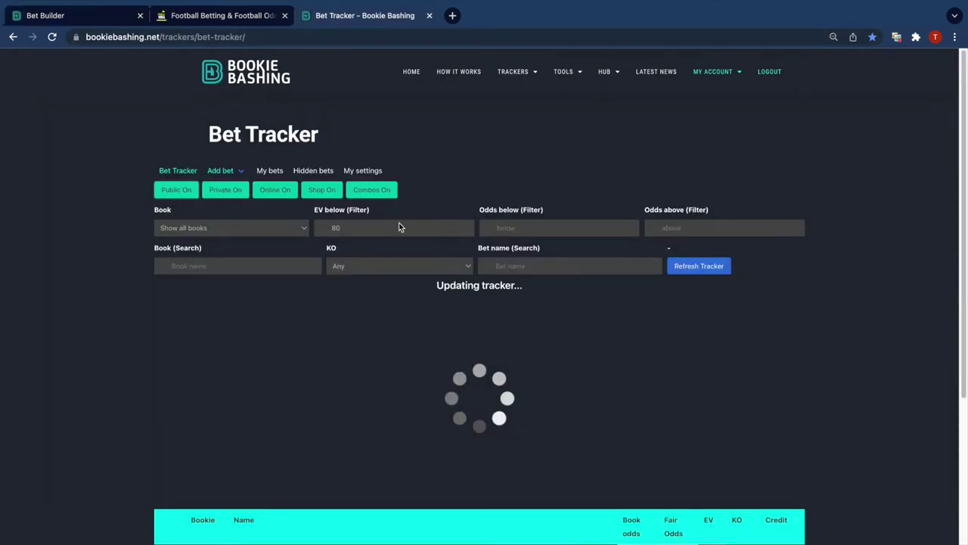
{"action": "scroll", "coordinate": [443, 239], "scroll_direction": "down", "scroll_amount": 2}
{"action": "scroll", "coordinate": [444, 238], "scroll_direction": "up", "scroll_amount": 2}
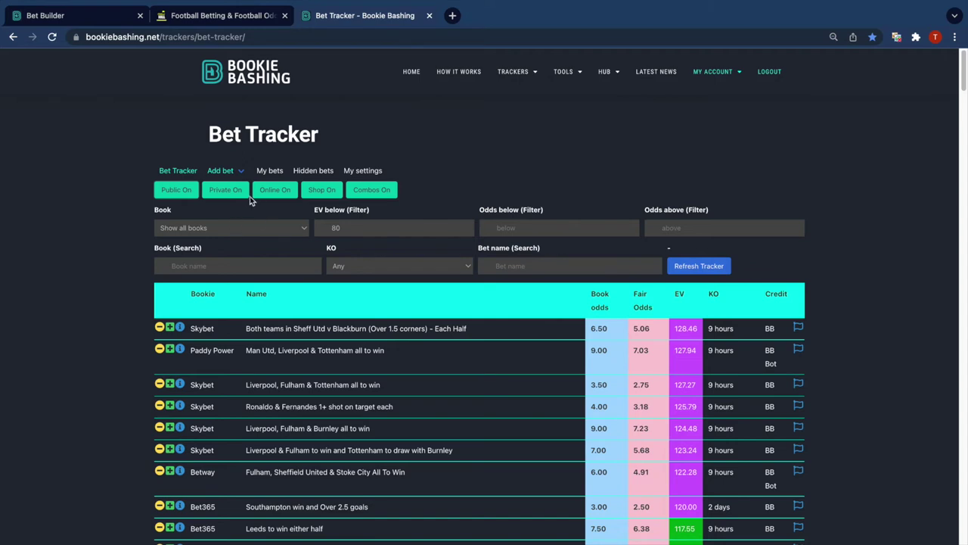
{"action": "left_click", "coordinate": [174, 192]}
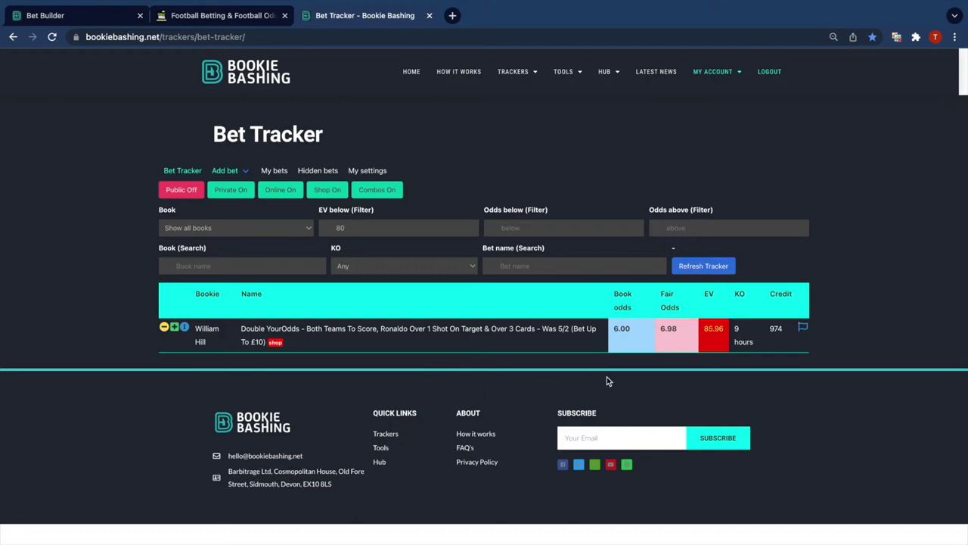
{"action": "left_click", "coordinate": [196, 22]}
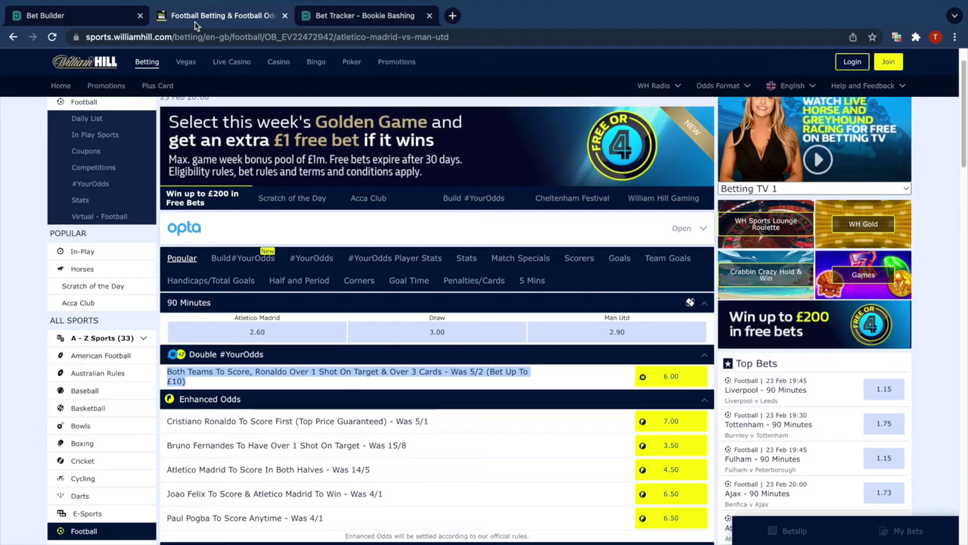
{"action": "left_click", "coordinate": [320, 260]}
{"action": "scroll", "coordinate": [504, 276], "scroll_direction": "down", "scroll_amount": 15}
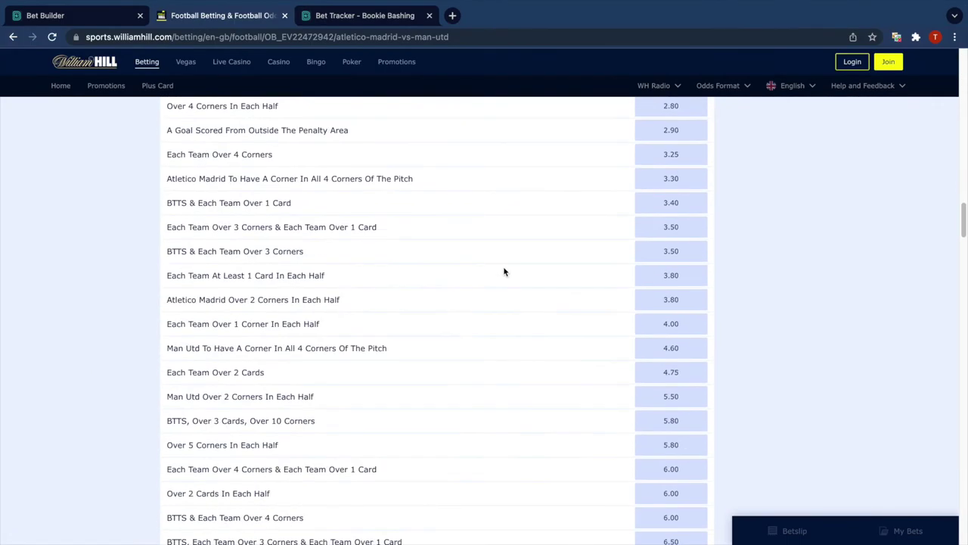
{"action": "scroll", "coordinate": [504, 288], "scroll_direction": "down", "scroll_amount": 20}
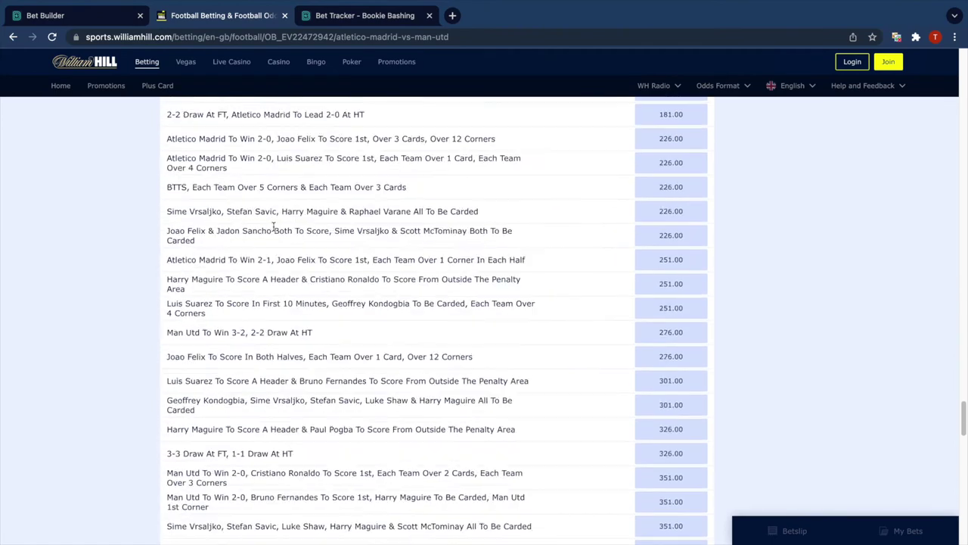
{"action": "scroll", "coordinate": [280, 276], "scroll_direction": "down", "scroll_amount": 10}
{"action": "left_click", "coordinate": [257, 159]}
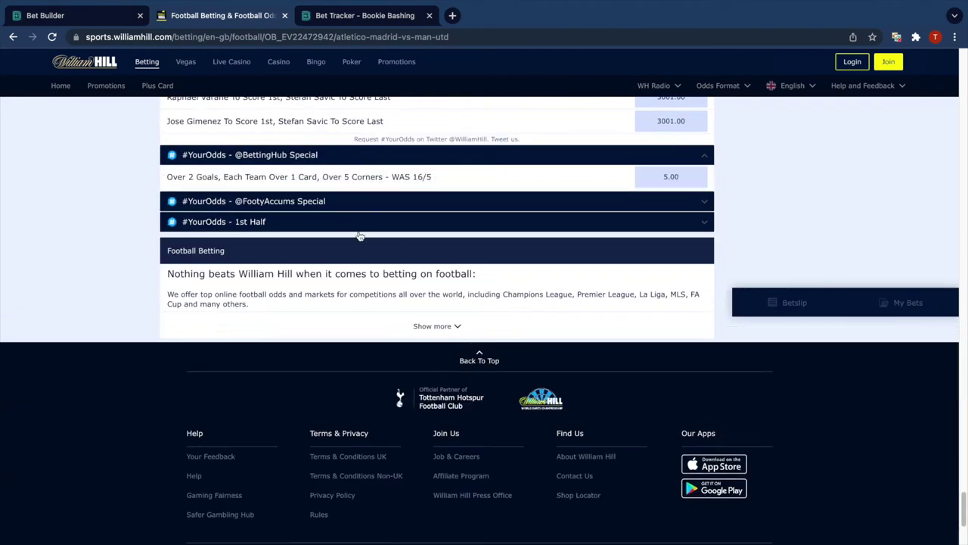
{"action": "left_click", "coordinate": [263, 216]}
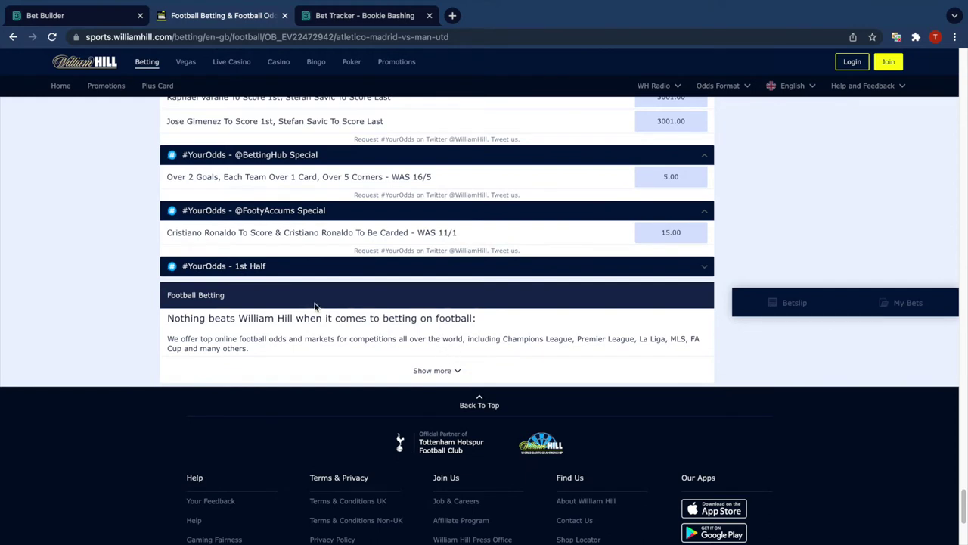
{"action": "scroll", "coordinate": [356, 263], "scroll_direction": "up", "scroll_amount": 1}
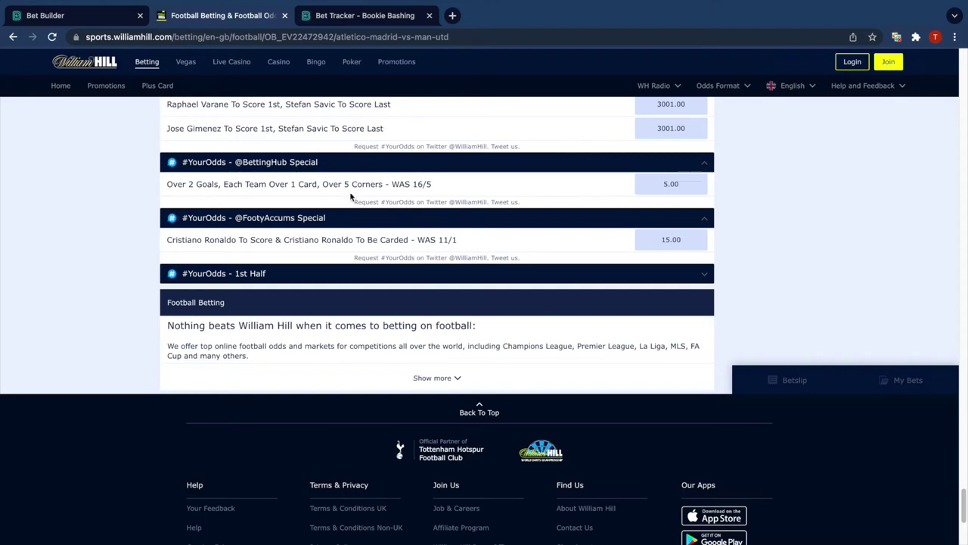
{"action": "left_click", "coordinate": [82, 17]}
Remove the Ronaldo shots leg and change the goals leg to total over 2.5 goals
{"action": "scroll", "coordinate": [473, 266], "scroll_direction": "up", "scroll_amount": 2}
{"action": "scroll", "coordinate": [473, 267], "scroll_direction": "up", "scroll_amount": 2}
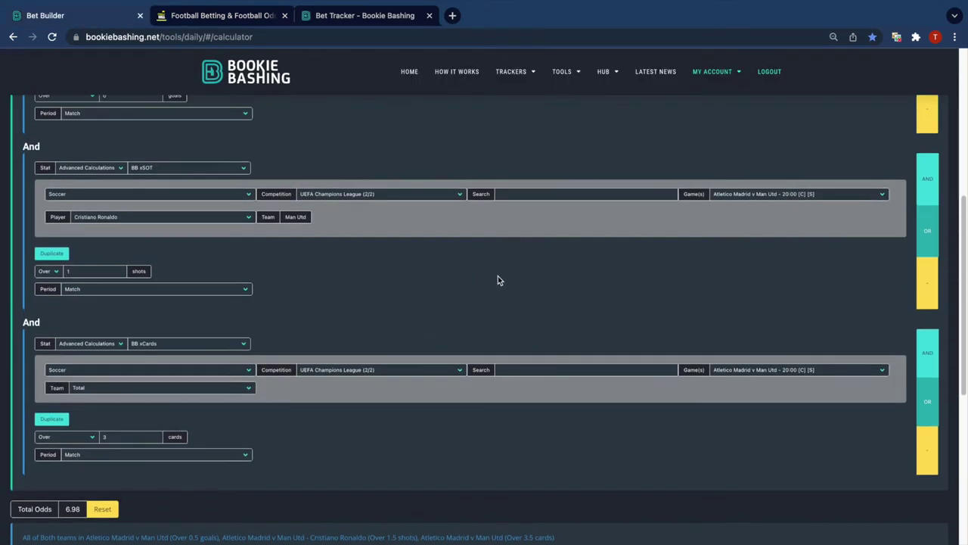
{"action": "left_click", "coordinate": [923, 277]}
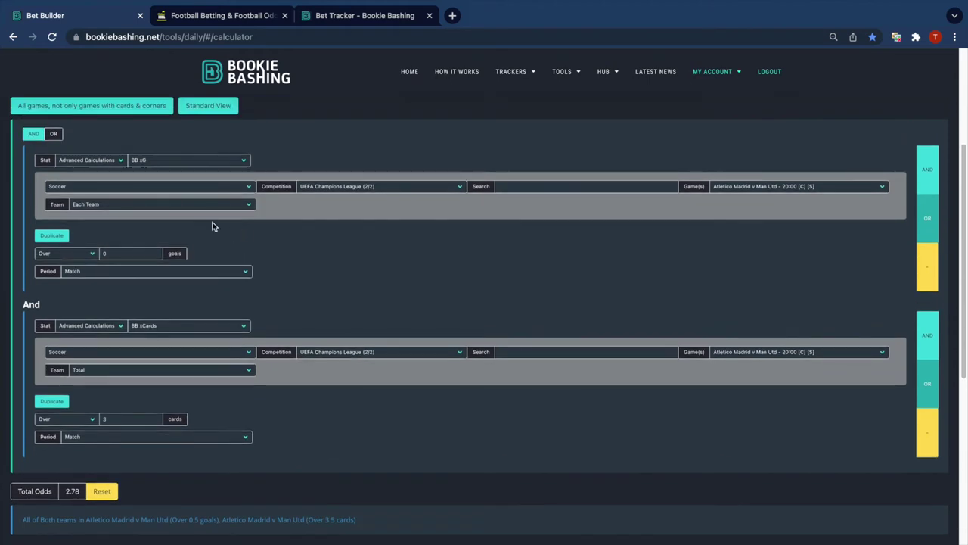
{"action": "left_click", "coordinate": [140, 205]}
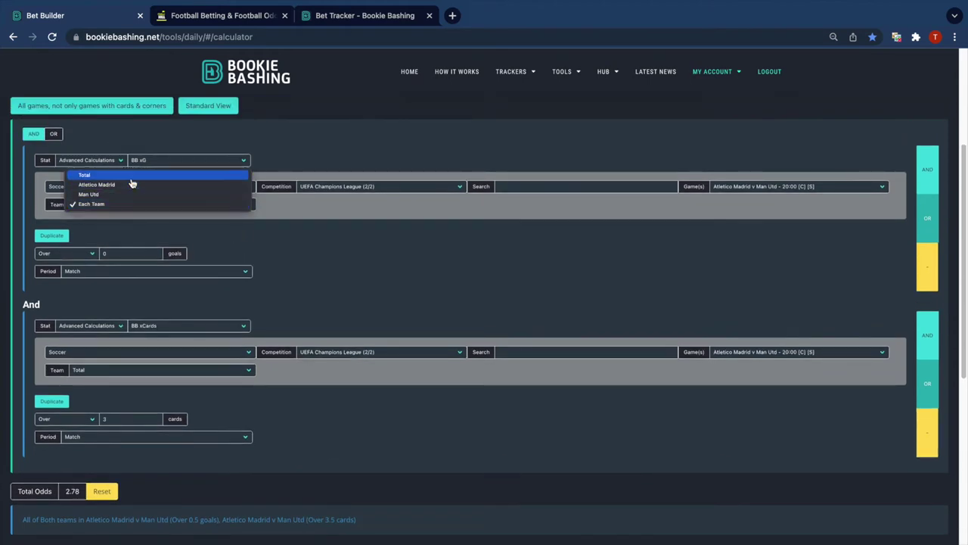
{"action": "left_click", "coordinate": [130, 176]}
{"action": "left_click", "coordinate": [123, 255]}
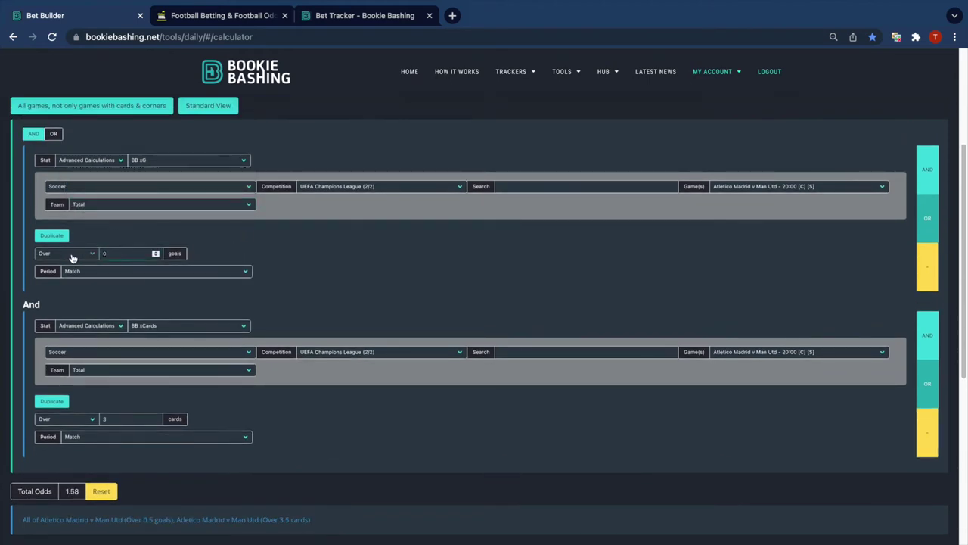
{"action": "key", "text": "BackSpace"}
{"action": "type", "text": "2"}
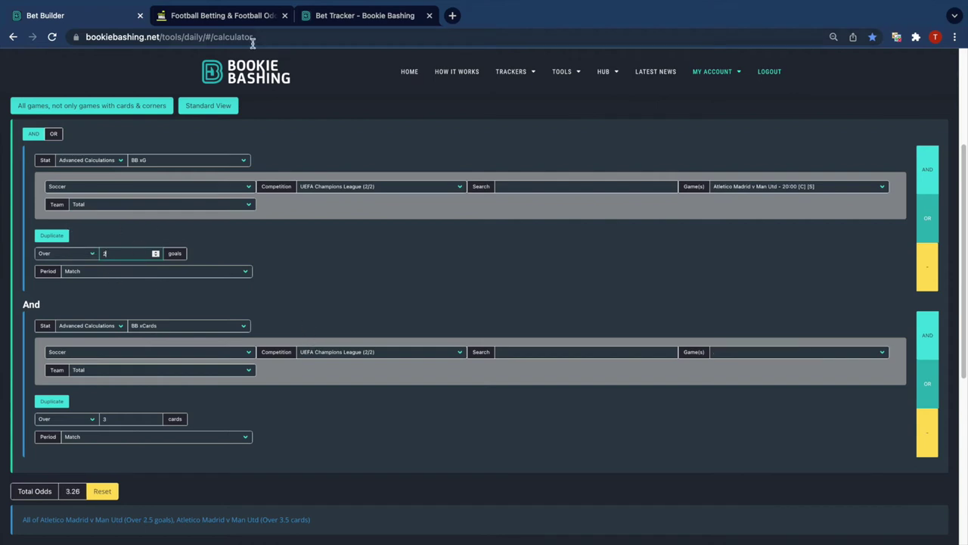
Set the cards leg to each team over 1.5 cards and add a third leg
{"action": "left_click", "coordinate": [221, 16]}
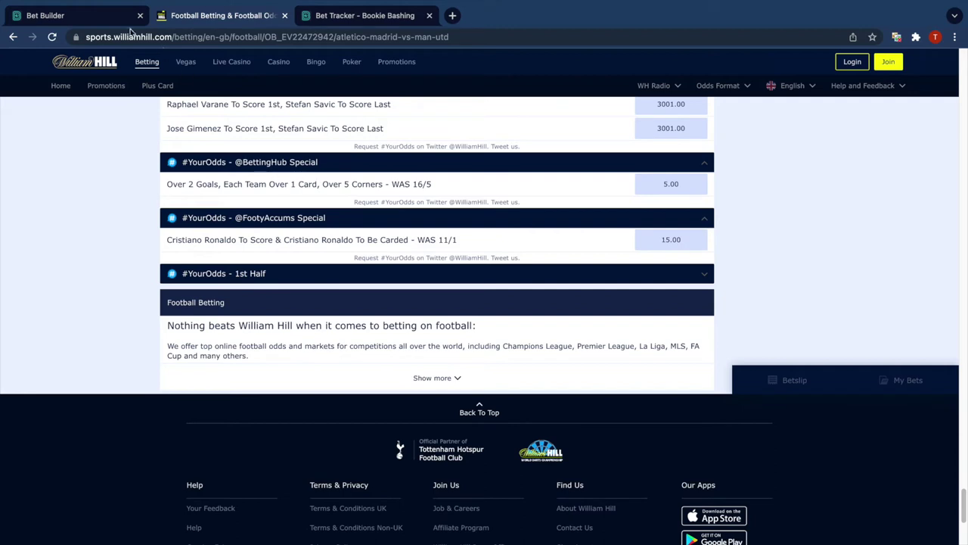
{"action": "left_click", "coordinate": [112, 21]}
{"action": "left_click", "coordinate": [155, 375]}
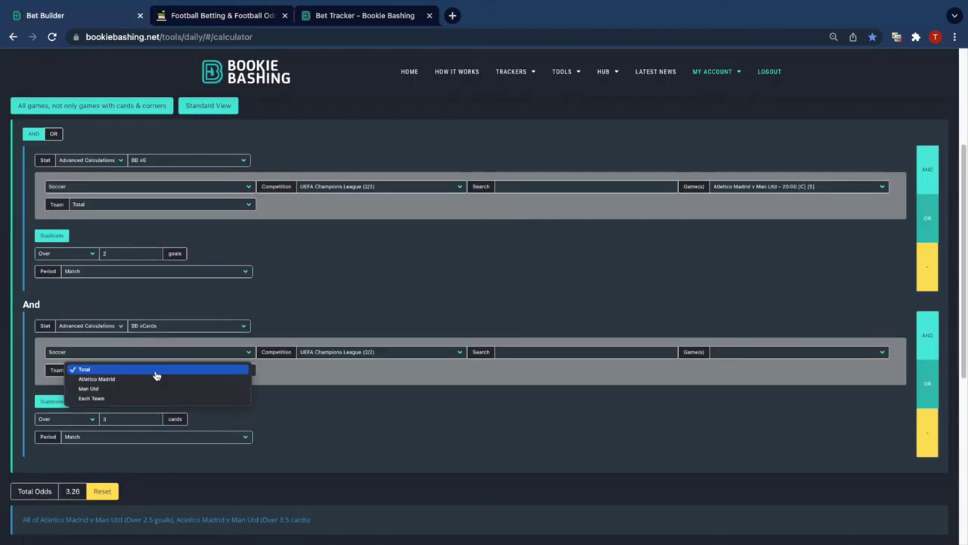
{"action": "left_click", "coordinate": [149, 398]}
{"action": "key", "text": "Down"}
{"action": "key", "text": "Down"}
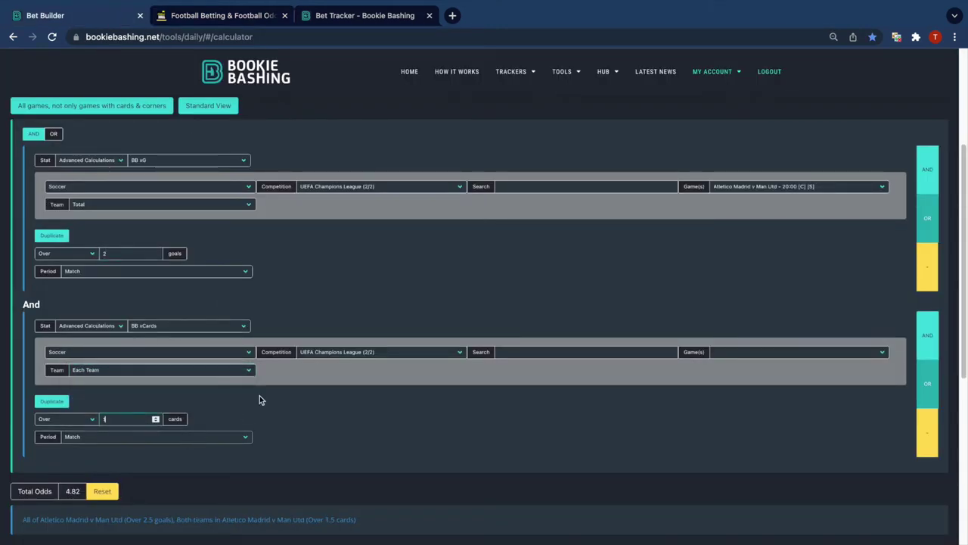
{"action": "scroll", "coordinate": [903, 295], "scroll_direction": "down", "scroll_amount": 1}
{"action": "left_click", "coordinate": [927, 322]}
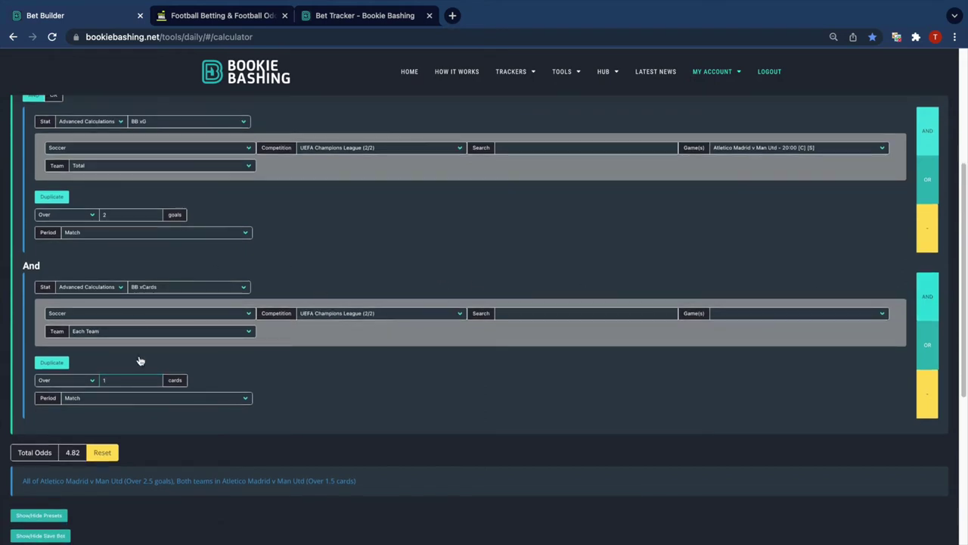
Check the special's remaining corners condition on William Hill, then scroll to the Bet Name row
{"action": "left_click", "coordinate": [195, 14]}
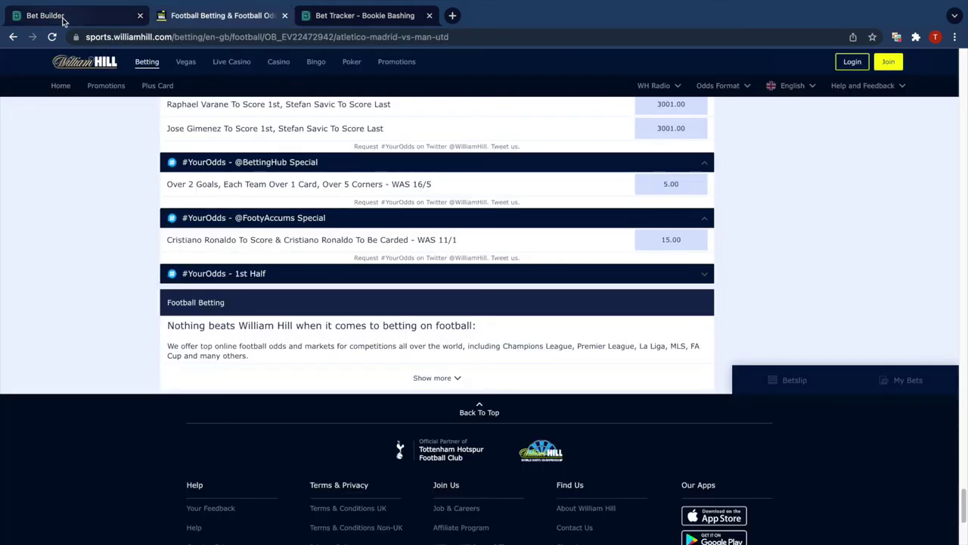
{"action": "left_click", "coordinate": [63, 20]}
{"action": "scroll", "coordinate": [86, 483], "scroll_direction": "down", "scroll_amount": 1}
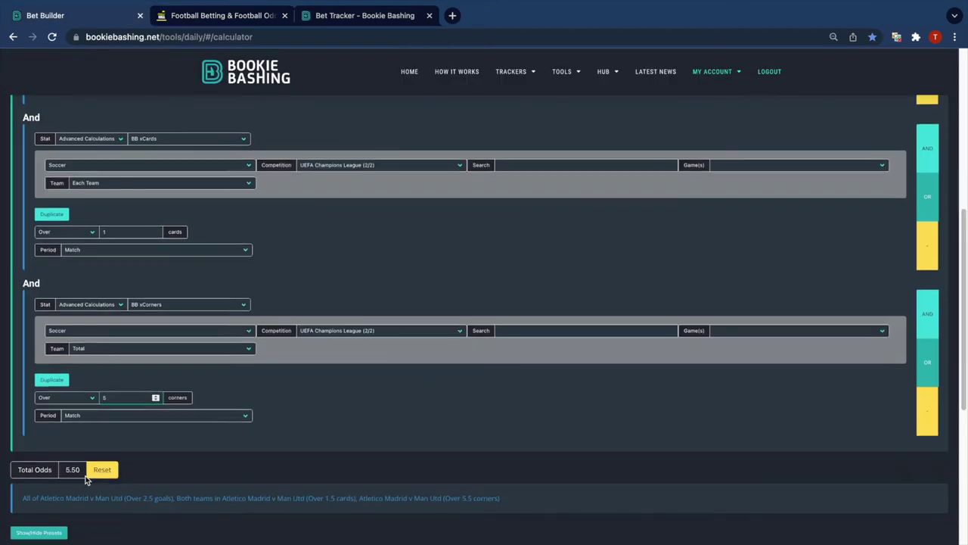
{"action": "scroll", "coordinate": [85, 478], "scroll_direction": "down", "scroll_amount": 3}
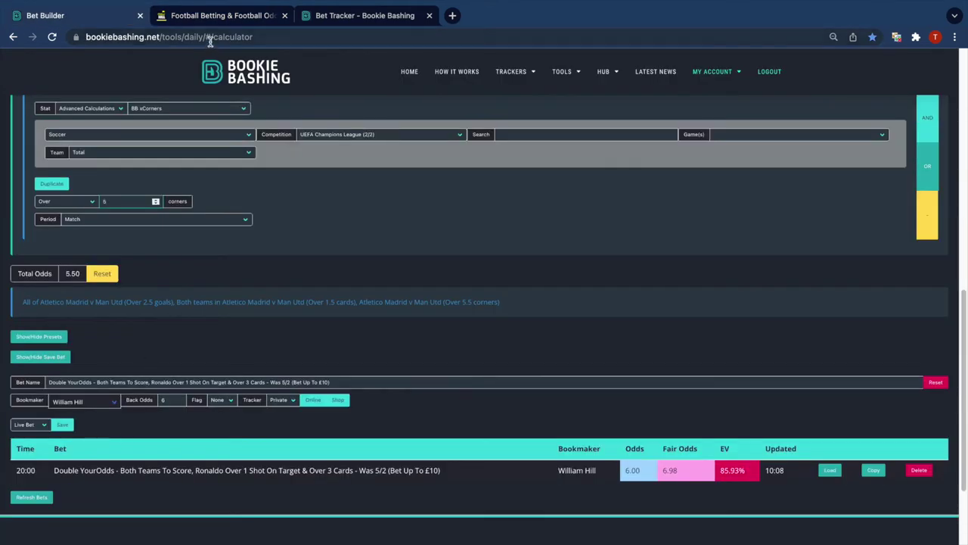
Replace the bet name with the Over 2 Goals special's description copied from William Hill
{"action": "left_click", "coordinate": [217, 18]}
{"action": "left_click_drag", "start_coordinate": [432, 185], "coordinate": [166, 184]}
{"action": "right_click", "coordinate": [179, 185]}
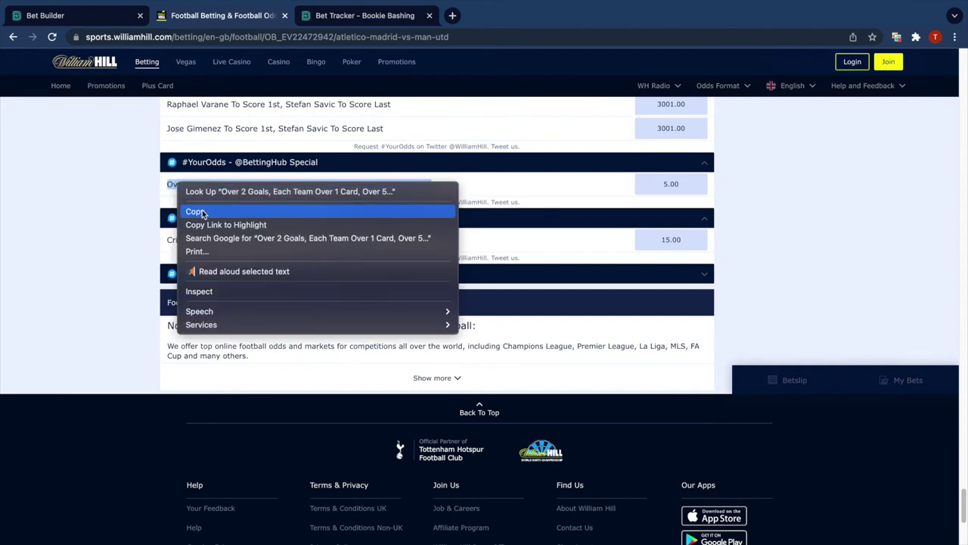
{"action": "left_click", "coordinate": [195, 211]}
{"action": "left_click", "coordinate": [36, 15]}
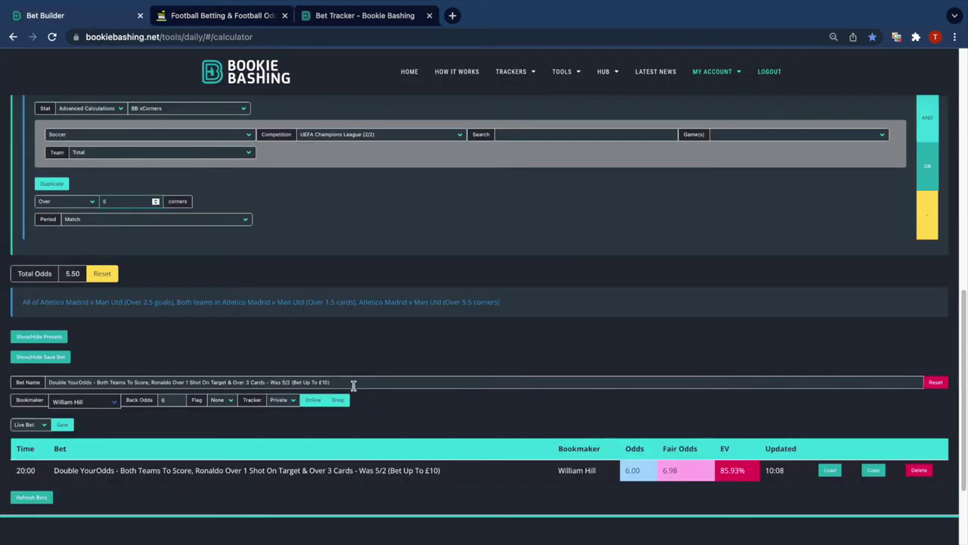
{"action": "left_click_drag", "start_coordinate": [353, 382], "coordinate": [50, 382]}
{"action": "right_click", "coordinate": [51, 382]}
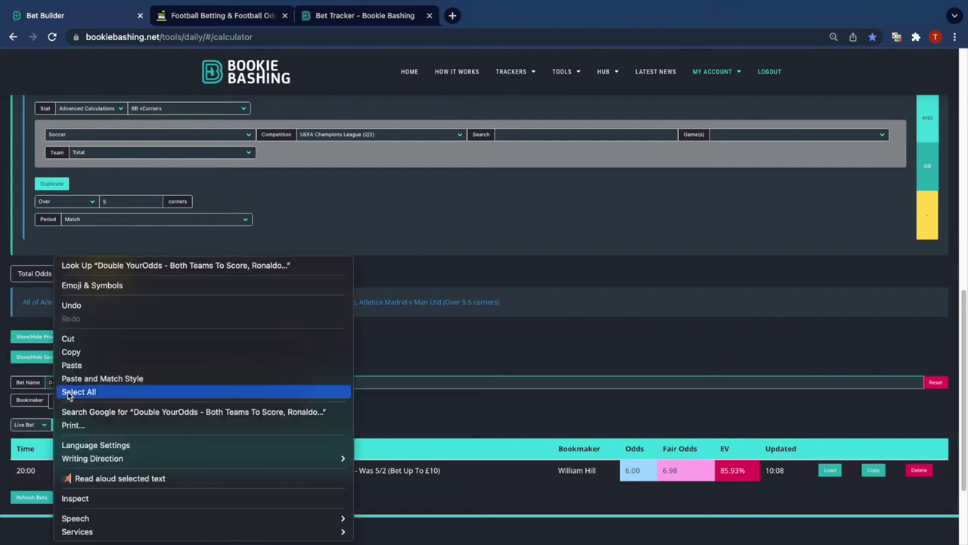
{"action": "left_click", "coordinate": [83, 362]}
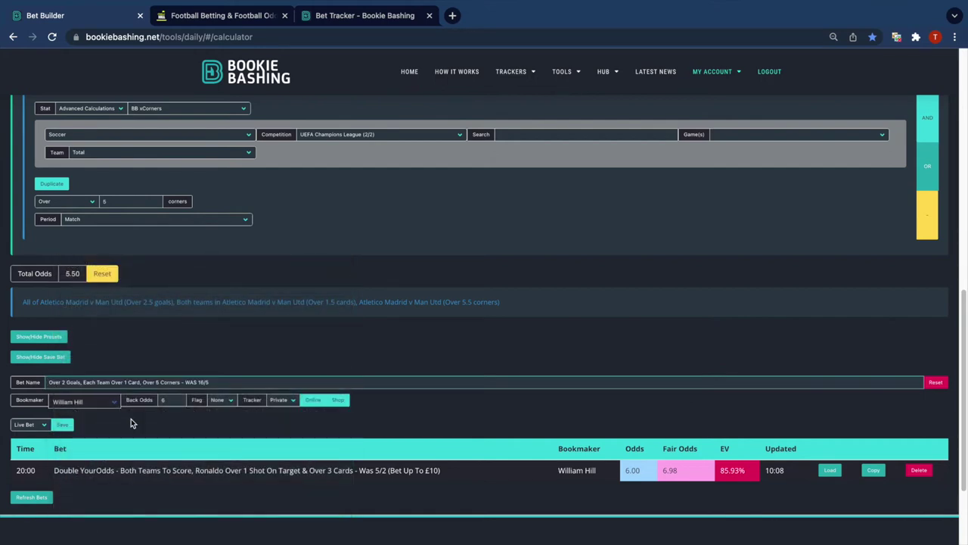
Prefix the name with 'Man Utd Game - ', set back odds to 5, and save
{"action": "scroll", "coordinate": [131, 422], "scroll_direction": "up", "scroll_amount": 8}
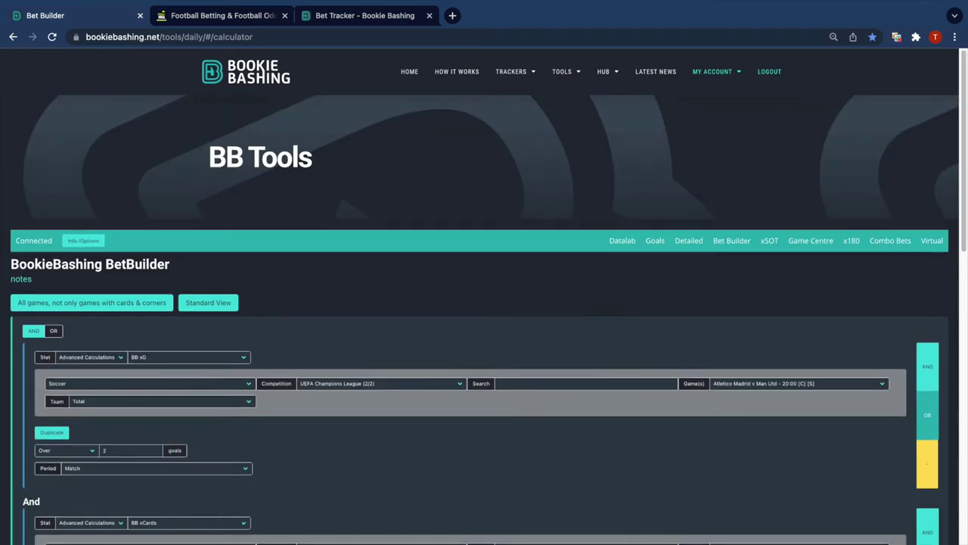
{"action": "scroll", "coordinate": [75, 405], "scroll_direction": "down", "scroll_amount": 9}
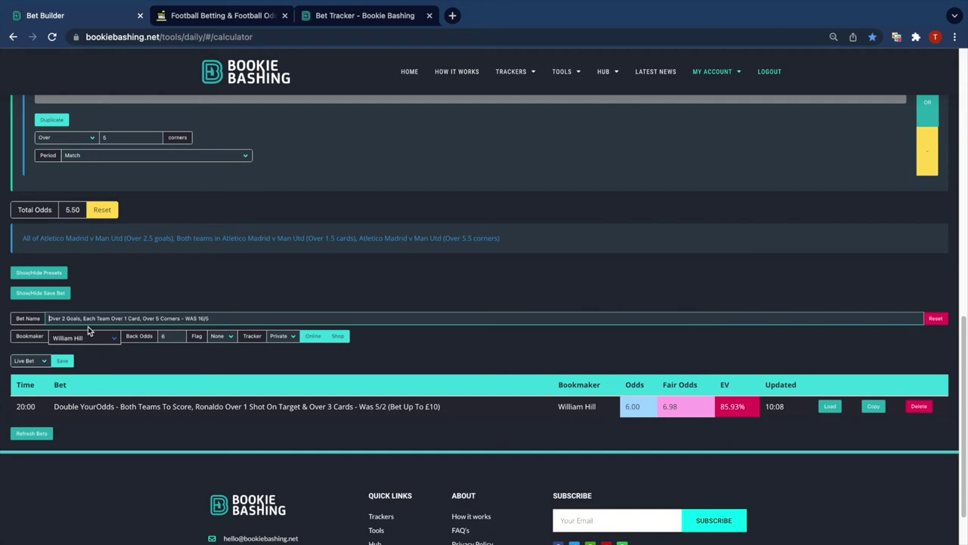
{"action": "type", "text": "Man Utd "}
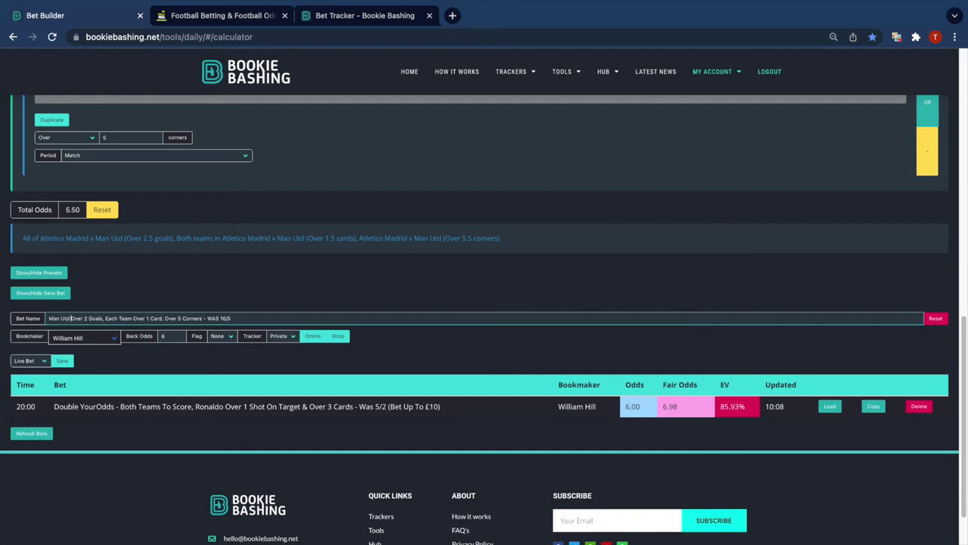
{"action": "type", "text": "Game -"}
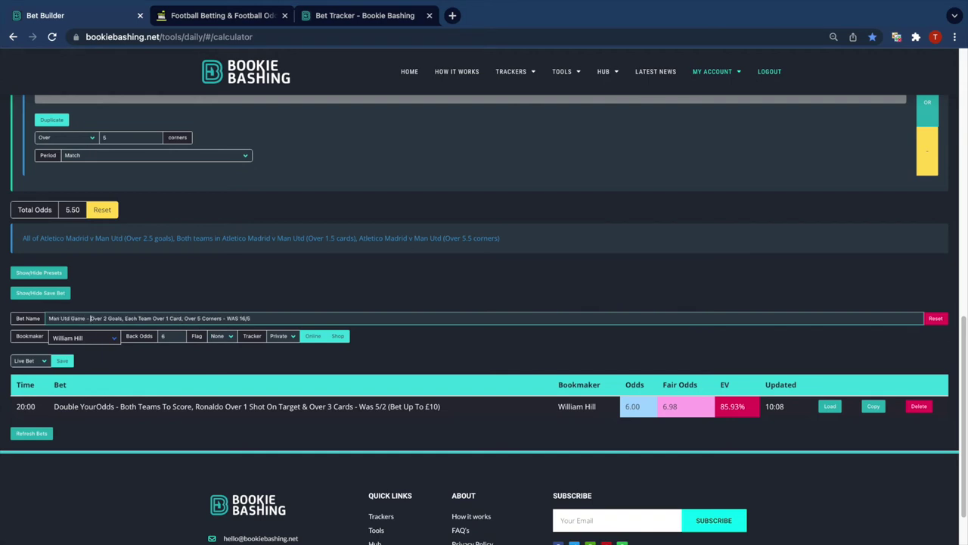
{"action": "left_click", "coordinate": [165, 337]}
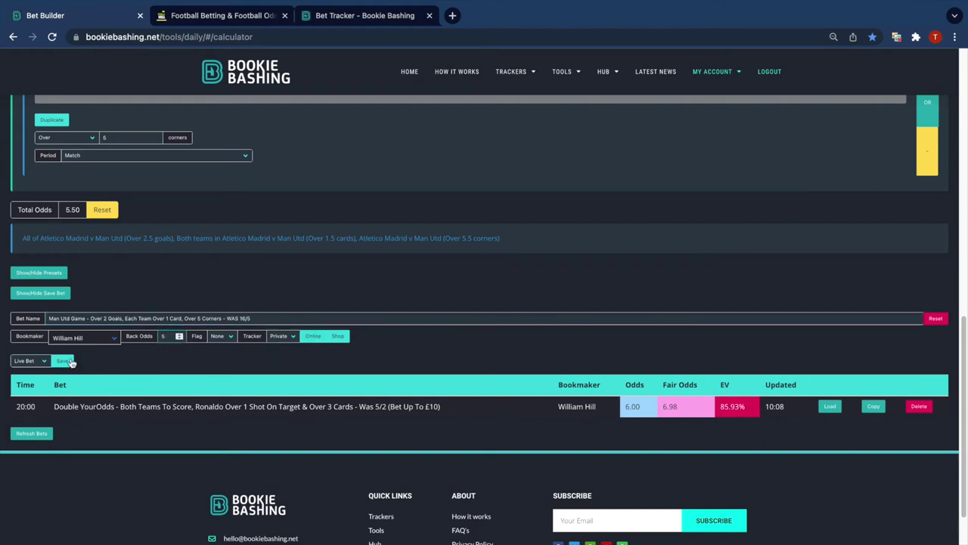
{"action": "left_click", "coordinate": [64, 366]}
{"action": "scroll", "coordinate": [240, 399], "scroll_direction": "down", "scroll_amount": 1}
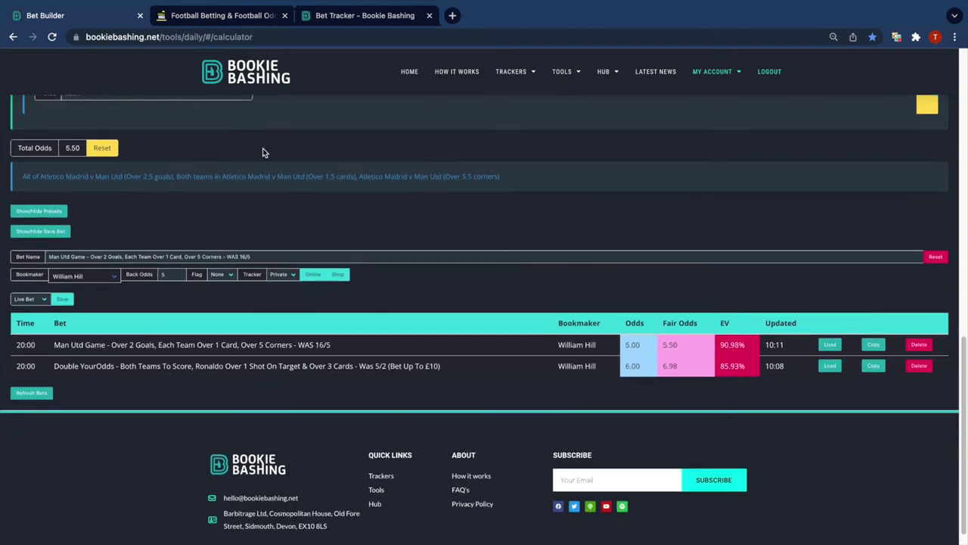
{"action": "left_click", "coordinate": [218, 26]}
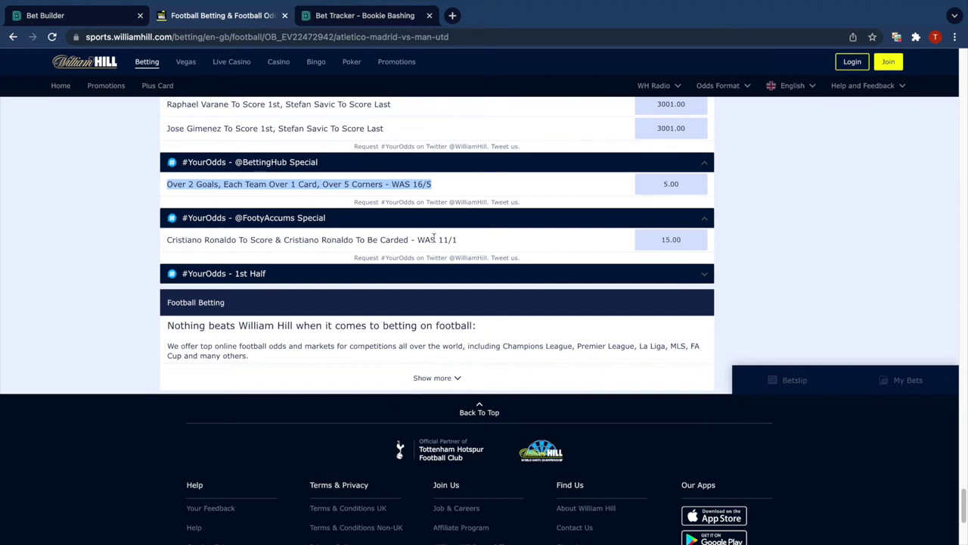
{"action": "left_click_drag", "start_coordinate": [413, 239], "coordinate": [263, 262]}
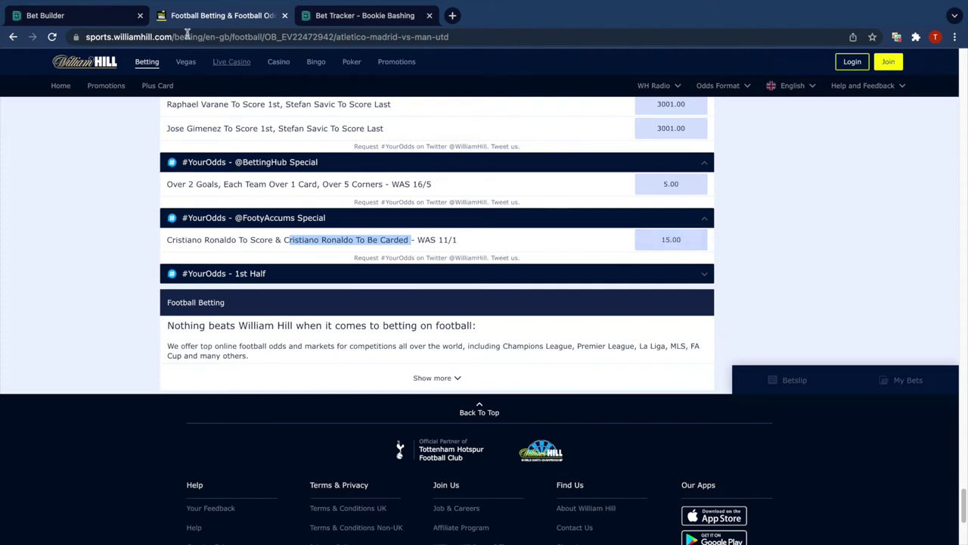
{"action": "left_click", "coordinate": [85, 22]}
{"action": "scroll", "coordinate": [597, 248], "scroll_direction": "up", "scroll_amount": 4}
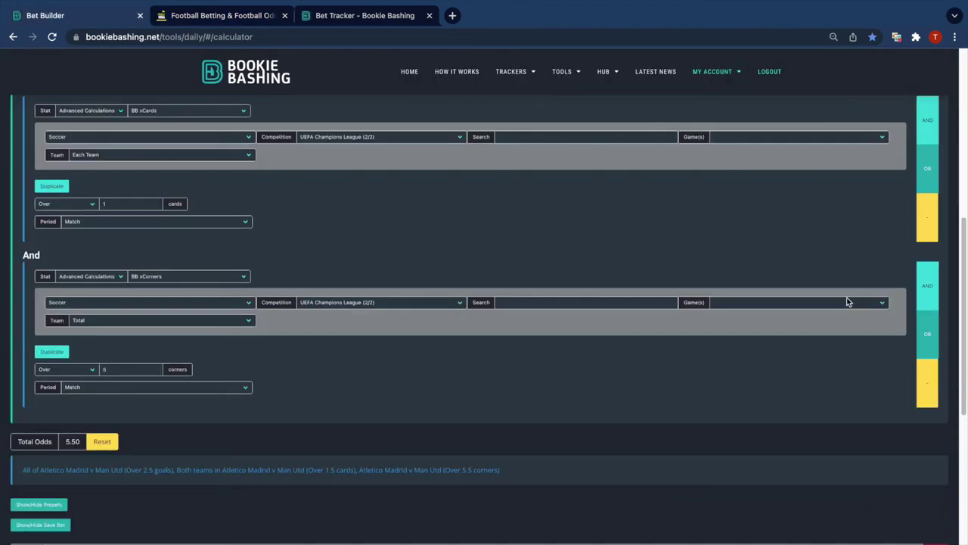
{"action": "right_click", "coordinate": [517, 201]}
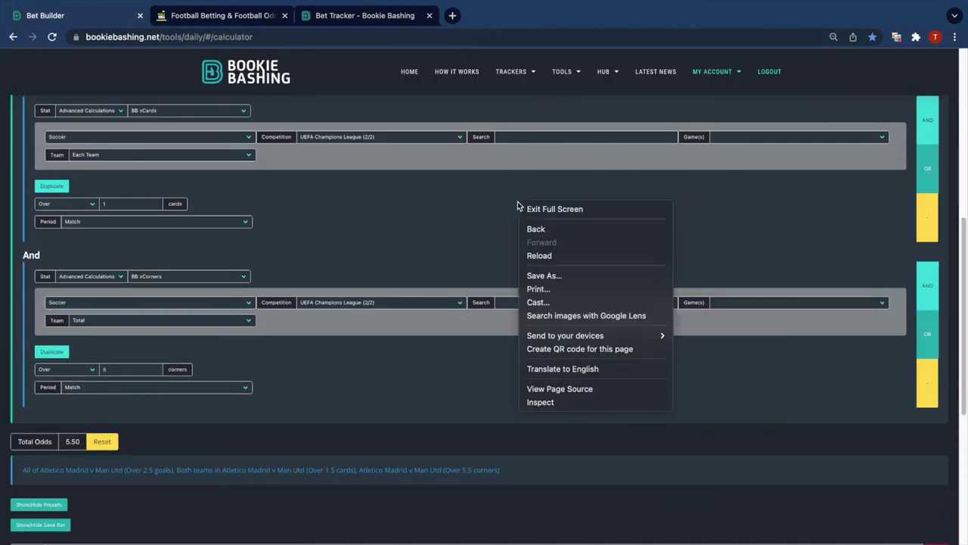
Reload the calculator, set Stat to Best Bookmaker Price and pick the competition
{"action": "left_click", "coordinate": [297, 225]}
{"action": "key", "text": "super+r"}
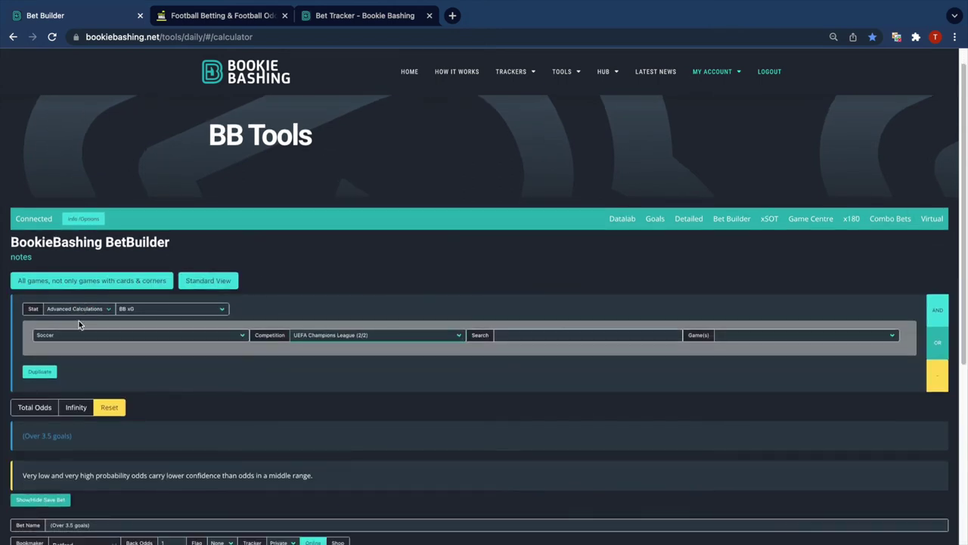
{"action": "left_click", "coordinate": [82, 308]}
{"action": "left_click", "coordinate": [79, 298]}
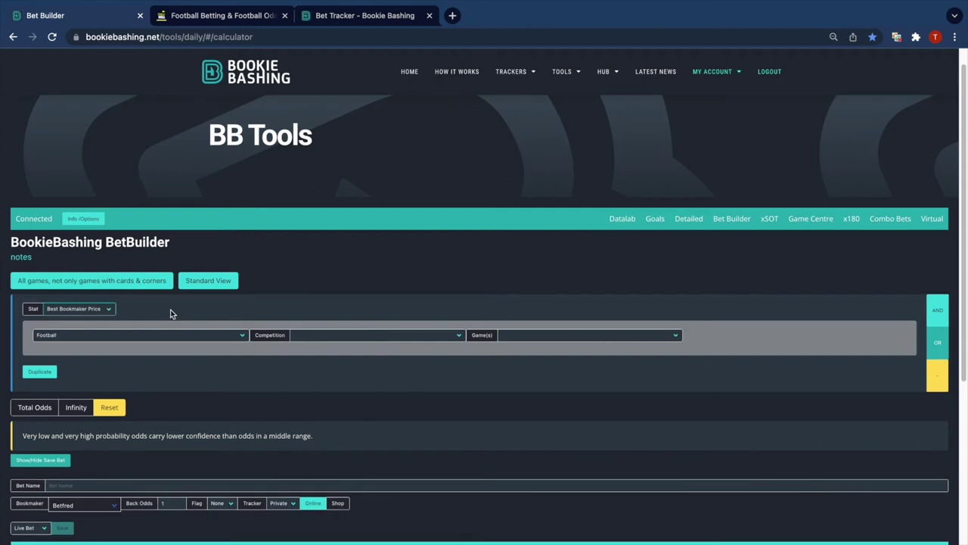
{"action": "left_click", "coordinate": [371, 337]}
{"action": "left_click", "coordinate": [627, 336]}
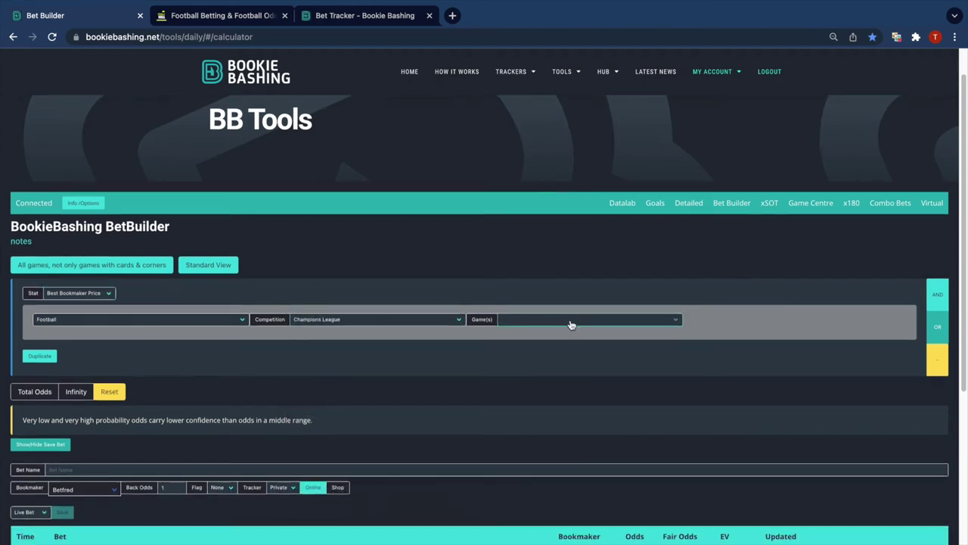
Choose Atletico Madrid v Man Utd, the Anytime Goalscorer market and Ronaldo
{"action": "left_click", "coordinate": [568, 321]}
{"action": "left_click", "coordinate": [569, 329]}
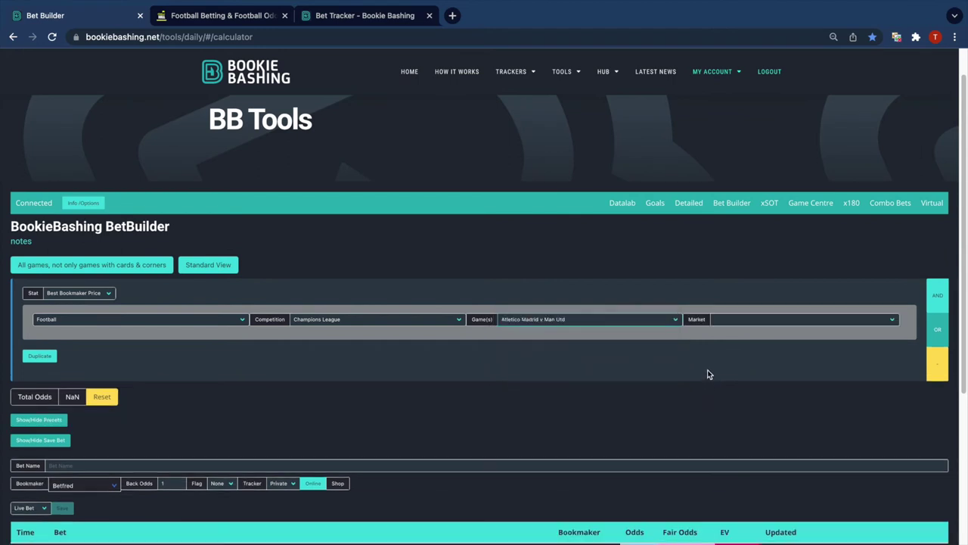
{"action": "left_click", "coordinate": [738, 318]}
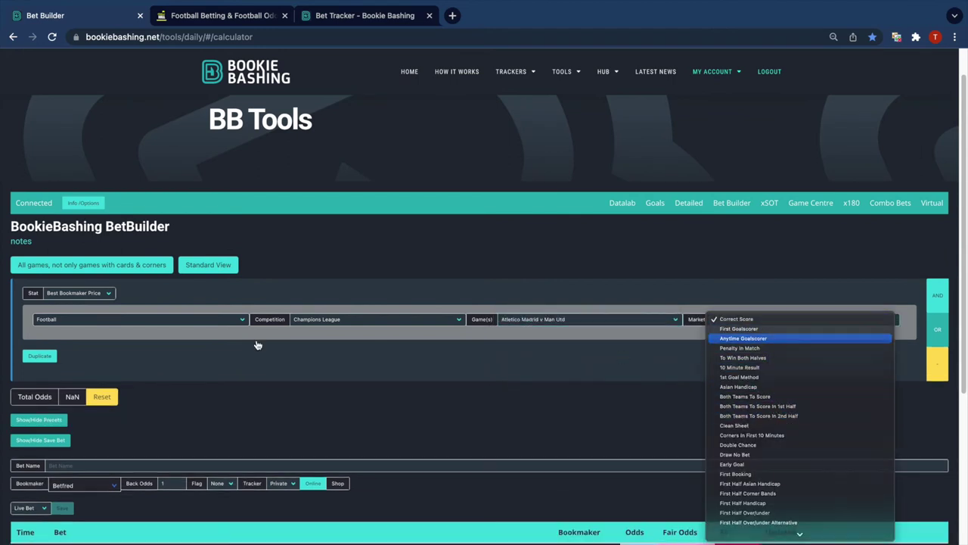
{"action": "left_click", "coordinate": [773, 340]}
{"action": "left_click", "coordinate": [148, 342]}
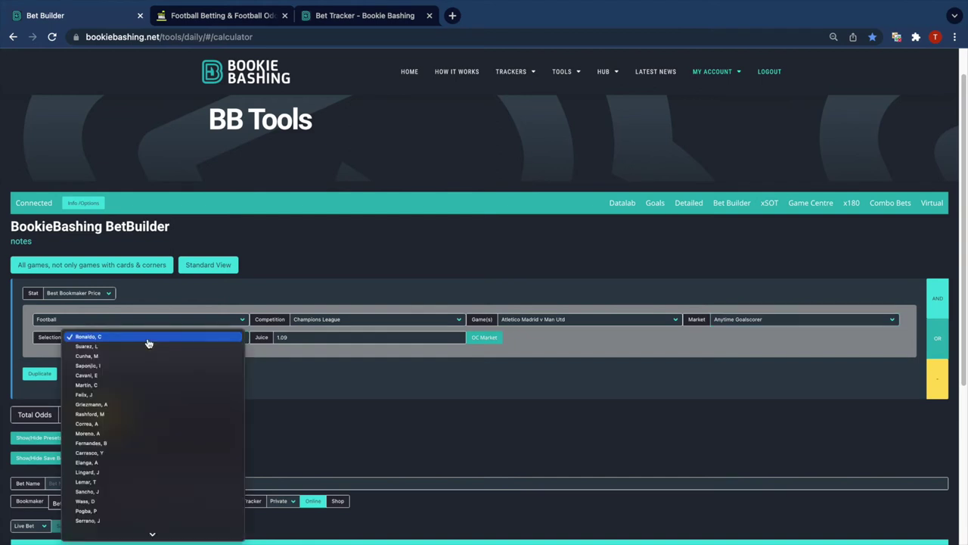
{"action": "left_click", "coordinate": [182, 340]}
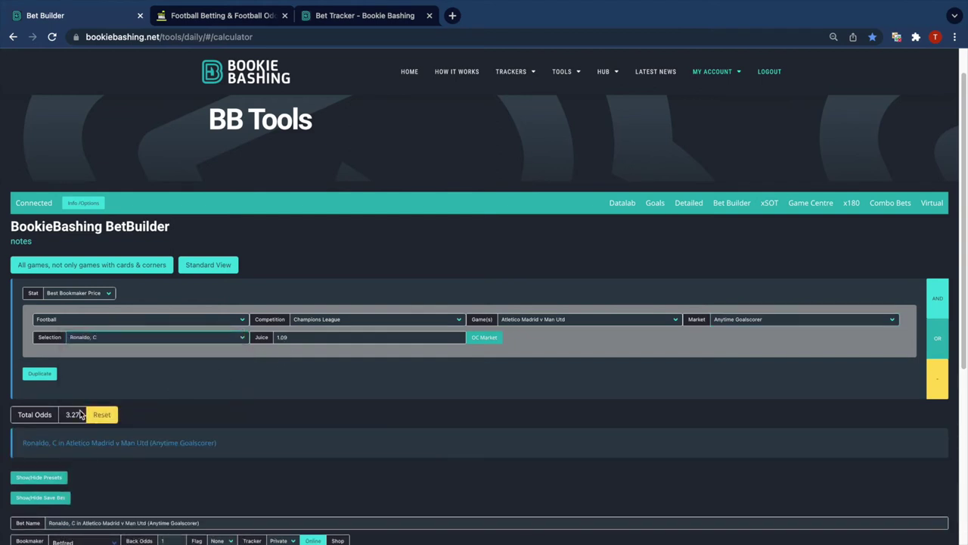
Set this leg's juice to 1.05 and add a second AND-linked leg
{"action": "left_click", "coordinate": [316, 337]}
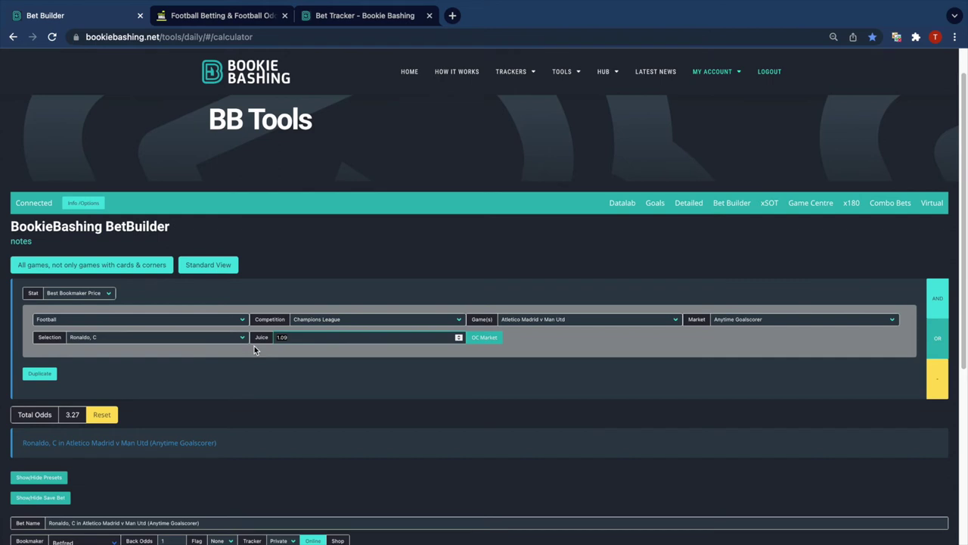
{"action": "key", "text": "BackSpace"}
{"action": "key", "text": "BackSpace"}
{"action": "key", "text": "BackSpace"}
{"action": "type", "text": ".05"}
{"action": "scroll", "coordinate": [944, 277], "scroll_direction": "down", "scroll_amount": 1}
{"action": "left_click", "coordinate": [944, 287]}
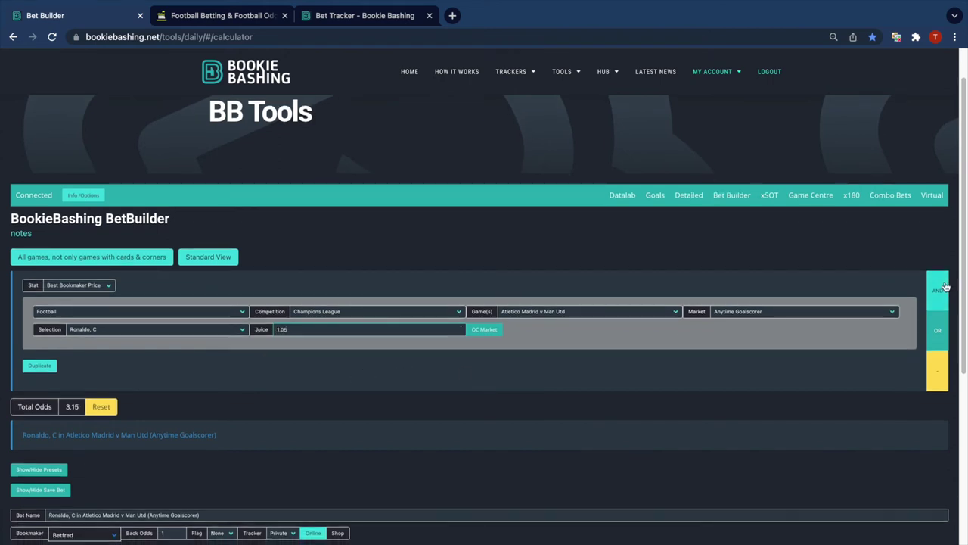
Make the second leg Ronaldo in the To Be Carded market
{"action": "scroll", "coordinate": [414, 299], "scroll_direction": "down", "scroll_amount": 4}
{"action": "scroll", "coordinate": [413, 300], "scroll_direction": "up", "scroll_amount": 4}
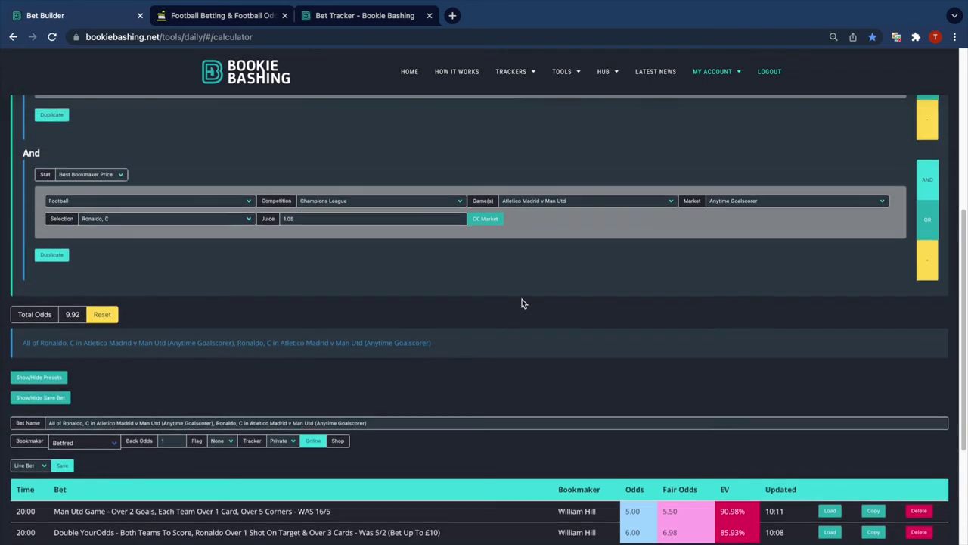
{"action": "left_click", "coordinate": [804, 388]}
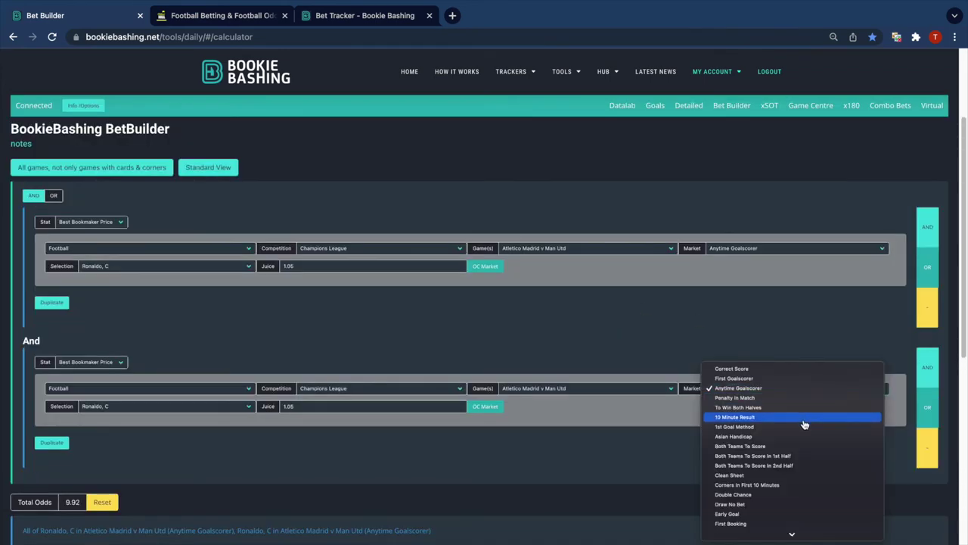
{"action": "scroll", "coordinate": [807, 423], "scroll_direction": "down", "scroll_amount": 10}
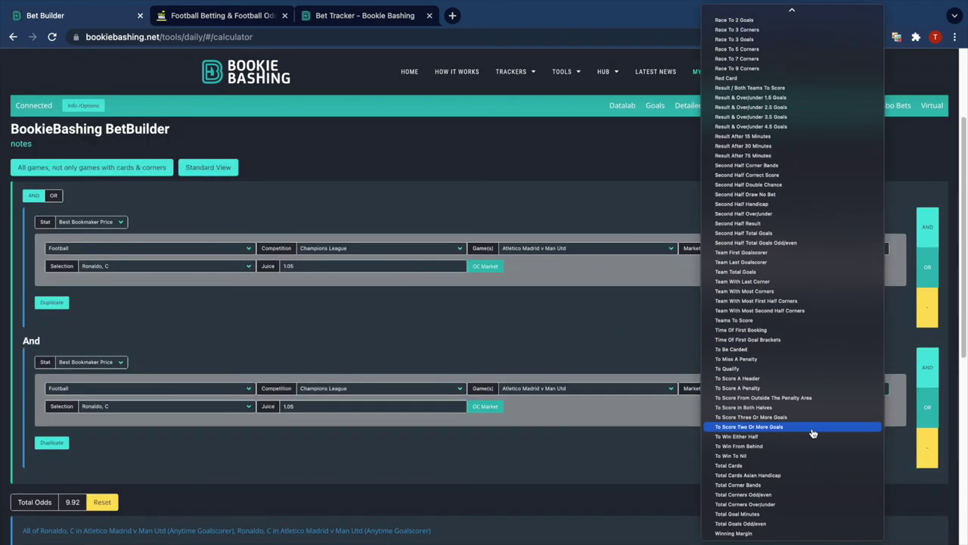
{"action": "left_click", "coordinate": [799, 349]}
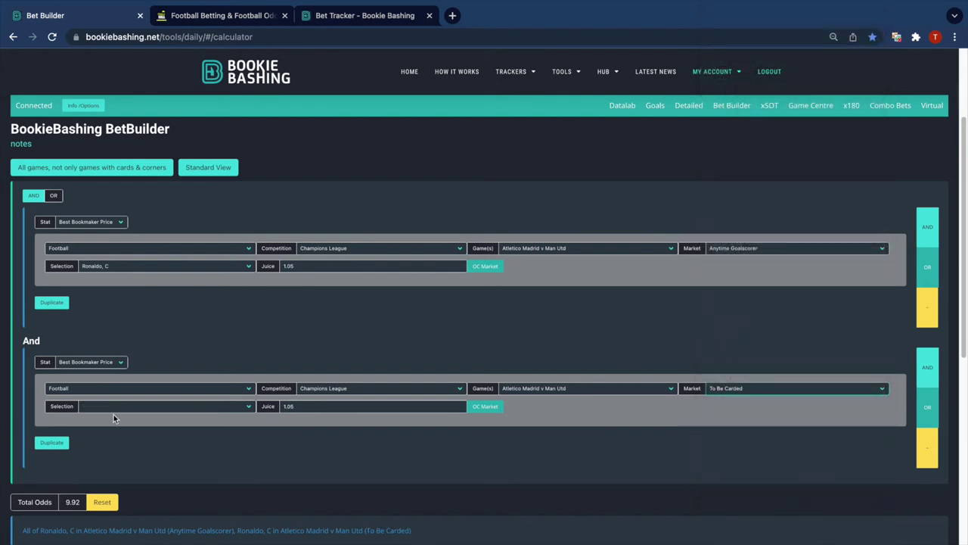
{"action": "left_click", "coordinate": [182, 410]}
{"action": "left_click", "coordinate": [151, 508]}
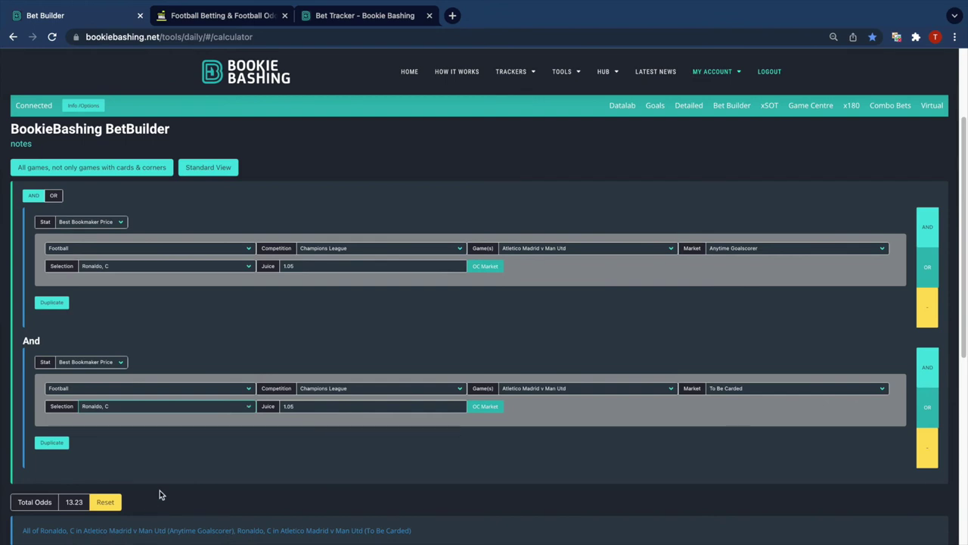
Set both legs' juice to 1.09, bringing total odds to 14.26
{"action": "left_click", "coordinate": [303, 407]}
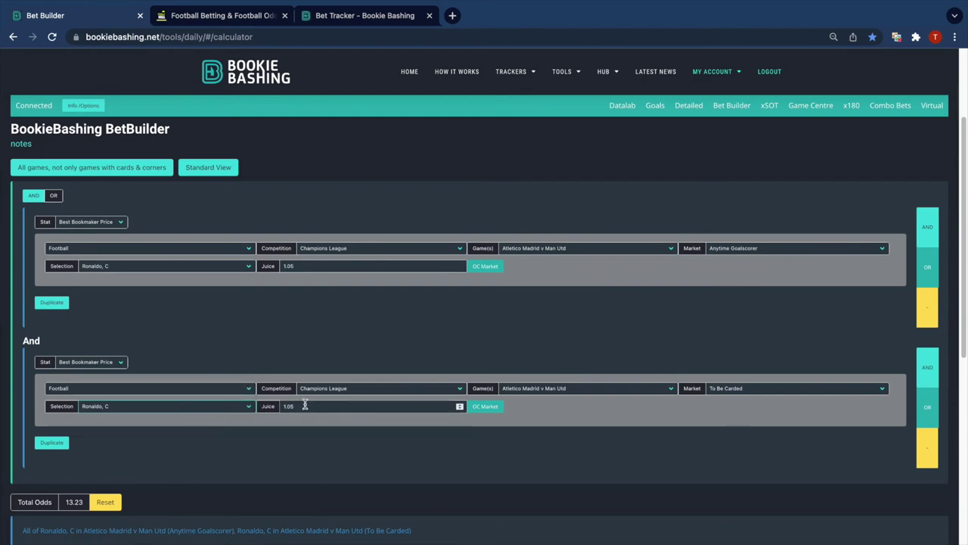
{"action": "key", "text": "BackSpace"}
{"action": "key", "text": "BackSpace"}
{"action": "key", "text": "BackSpace"}
{"action": "type", "text": ".09"}
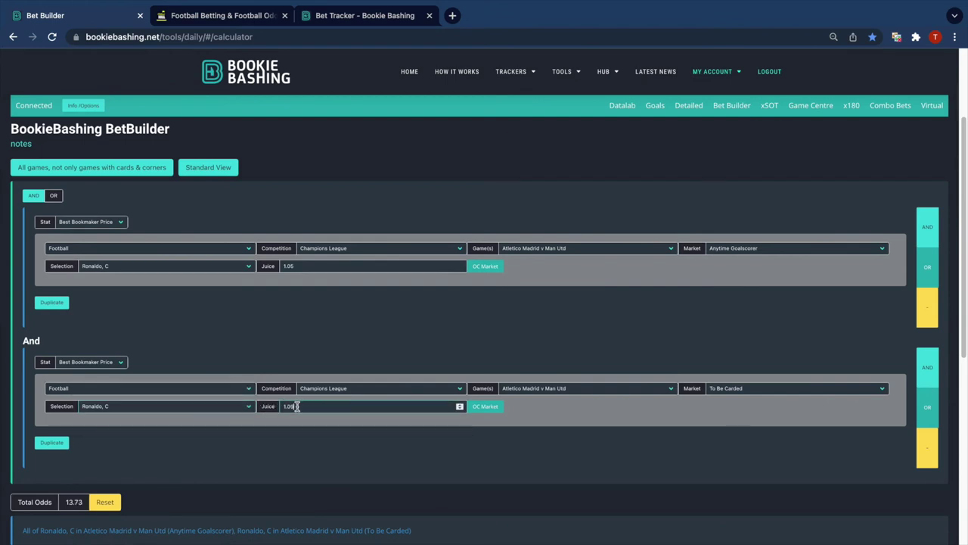
{"action": "scroll", "coordinate": [288, 405], "scroll_direction": "down", "scroll_amount": 1}
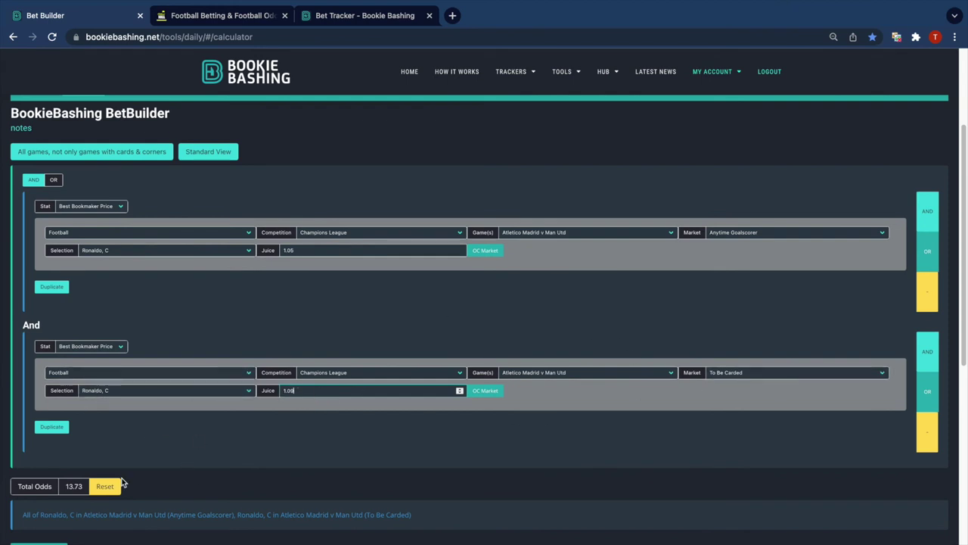
{"action": "scroll", "coordinate": [147, 431], "scroll_direction": "down", "scroll_amount": 3}
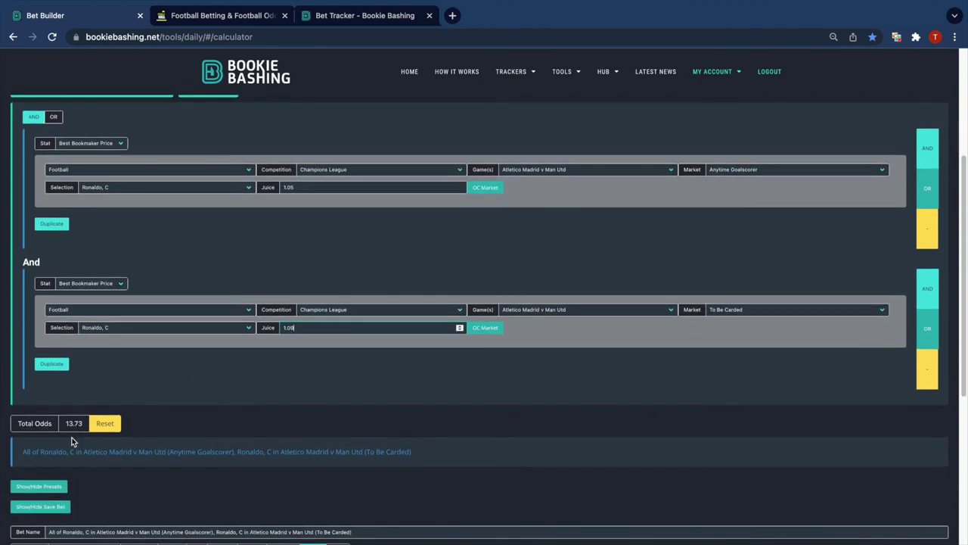
{"action": "scroll", "coordinate": [356, 438], "scroll_direction": "up", "scroll_amount": 2}
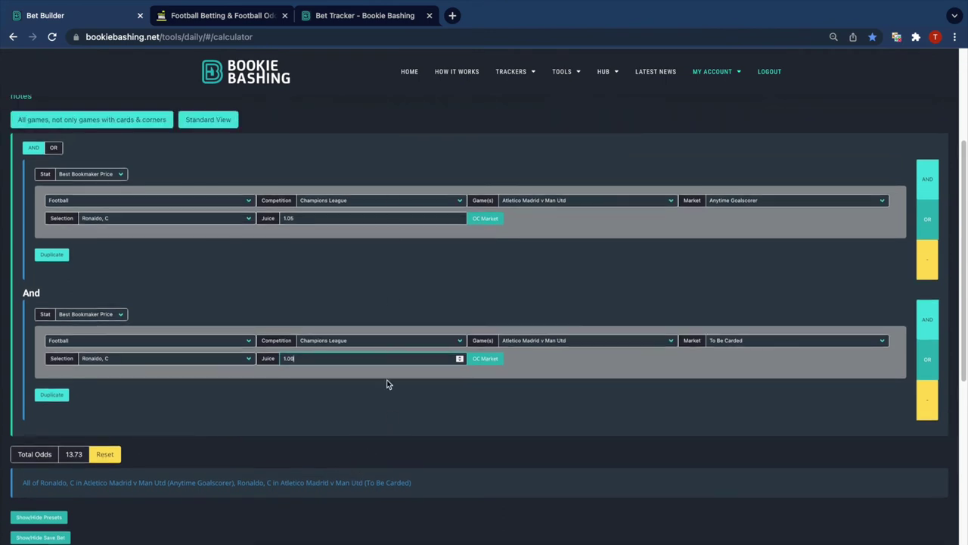
{"action": "left_click", "coordinate": [303, 218]}
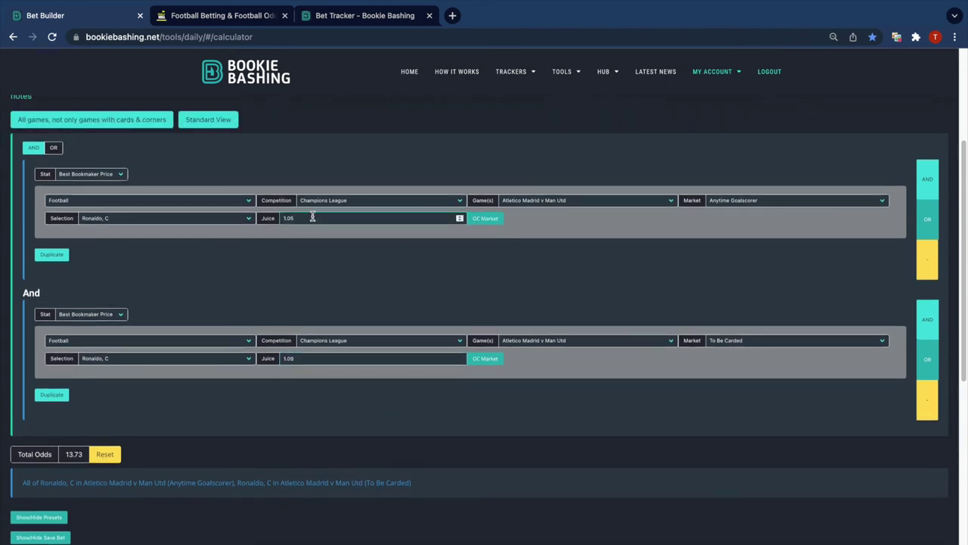
{"action": "key", "text": "BackSpace"}
{"action": "key", "text": "BackSpace"}
{"action": "key", "text": "BackSpace"}
{"action": "type", "text": ".09"}
{"action": "scroll", "coordinate": [260, 442], "scroll_direction": "down", "scroll_amount": 1}
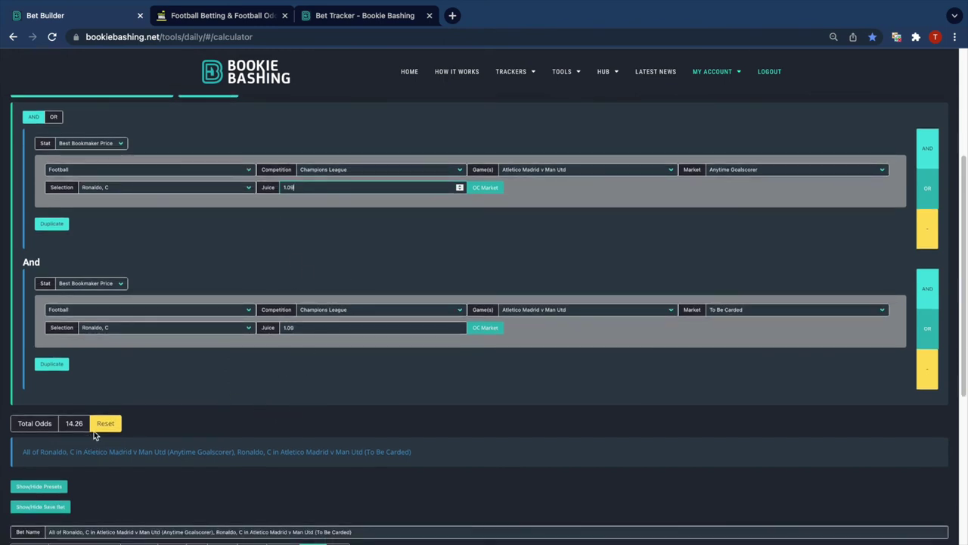
{"action": "scroll", "coordinate": [252, 446], "scroll_direction": "down", "scroll_amount": 1}
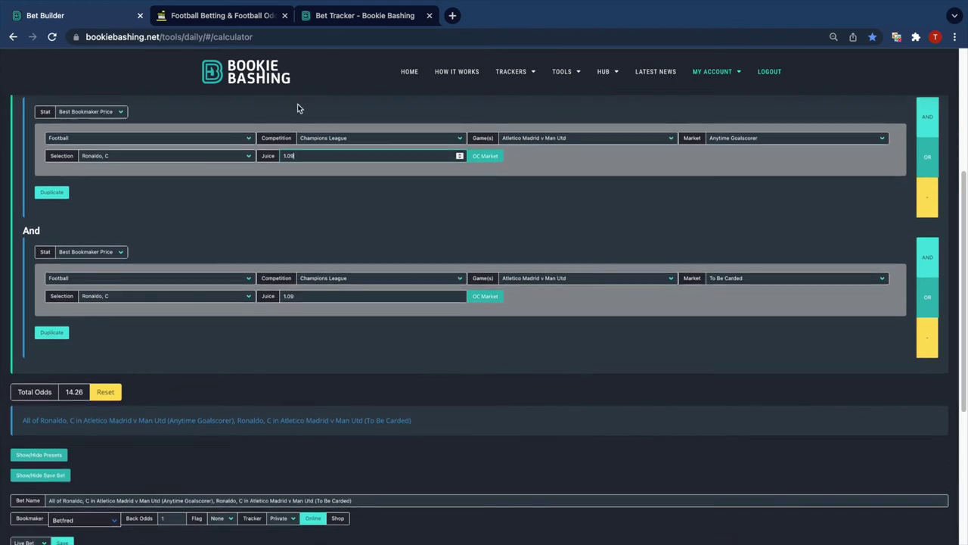
Copy the Cristiano Ronaldo special's name from the William Hill match page
{"action": "left_click", "coordinate": [227, 14]}
{"action": "left_click", "coordinate": [447, 240]}
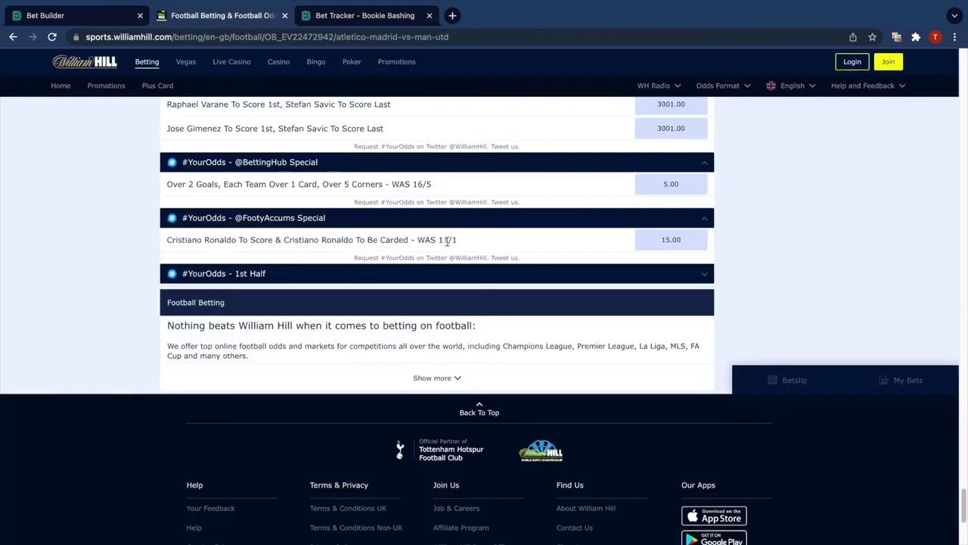
{"action": "left_click_drag", "start_coordinate": [447, 240], "coordinate": [161, 240]}
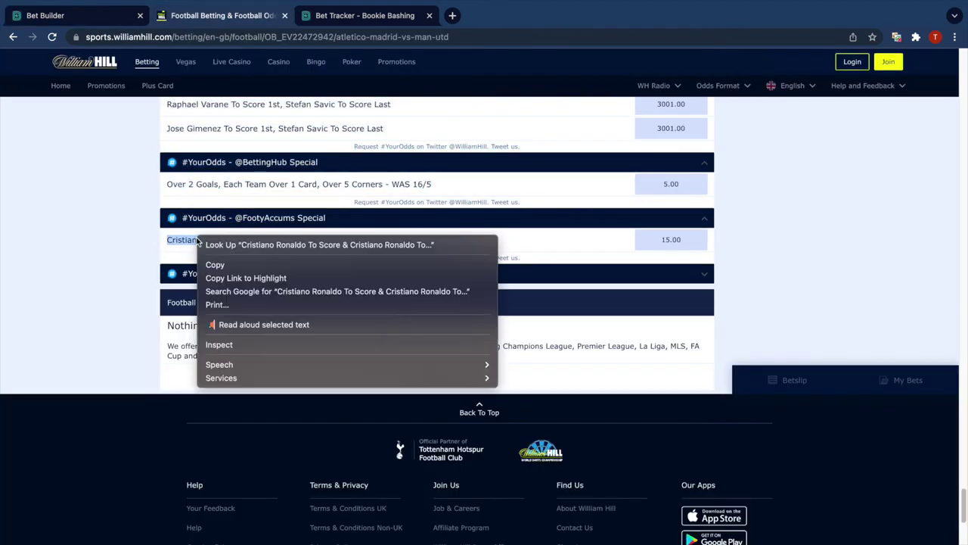
{"action": "left_click", "coordinate": [215, 265]}
{"action": "left_click", "coordinate": [46, 15]}
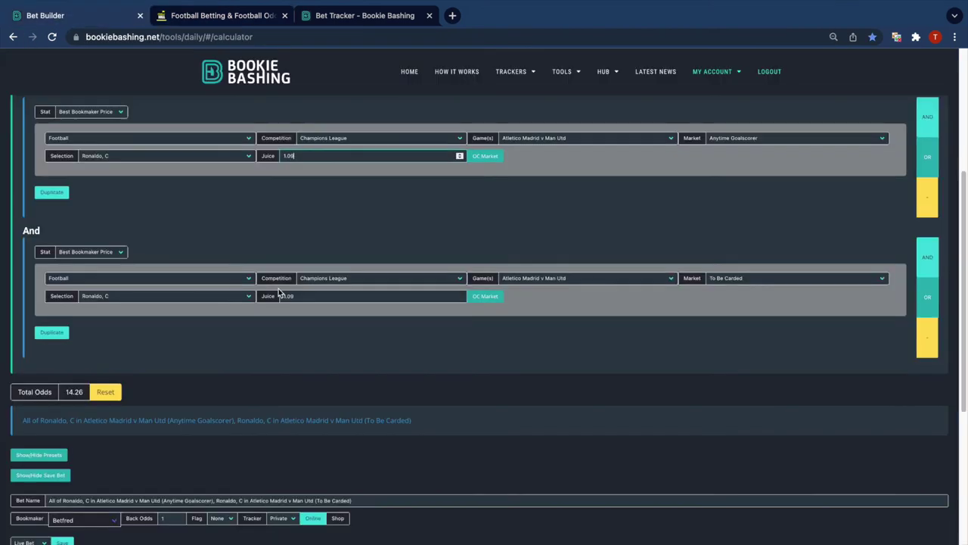
{"action": "scroll", "coordinate": [280, 293], "scroll_direction": "down", "scroll_amount": 3}
Rename the bet 'FootyAccums Special' followed by the pasted Ronaldo special name
{"action": "left_click", "coordinate": [367, 251]}
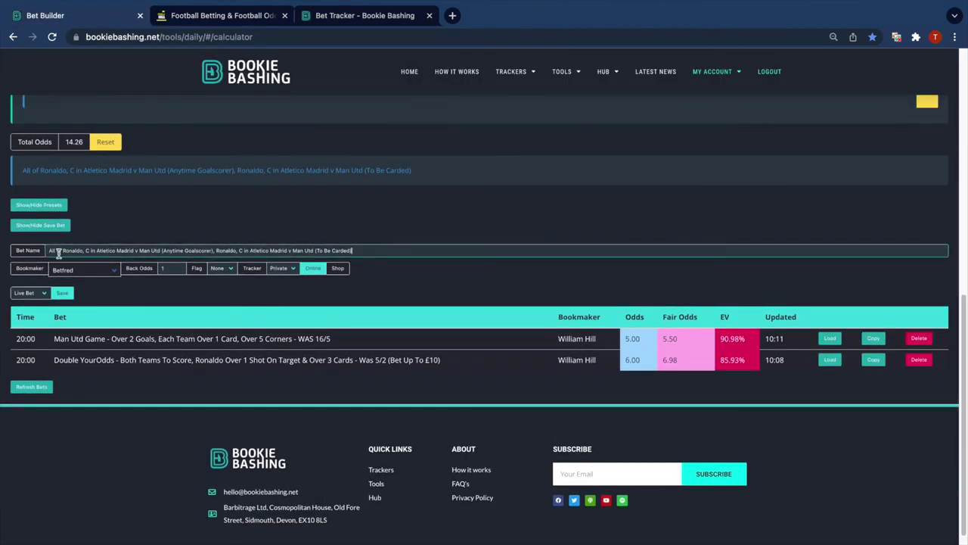
{"action": "left_click", "coordinate": [89, 250]}
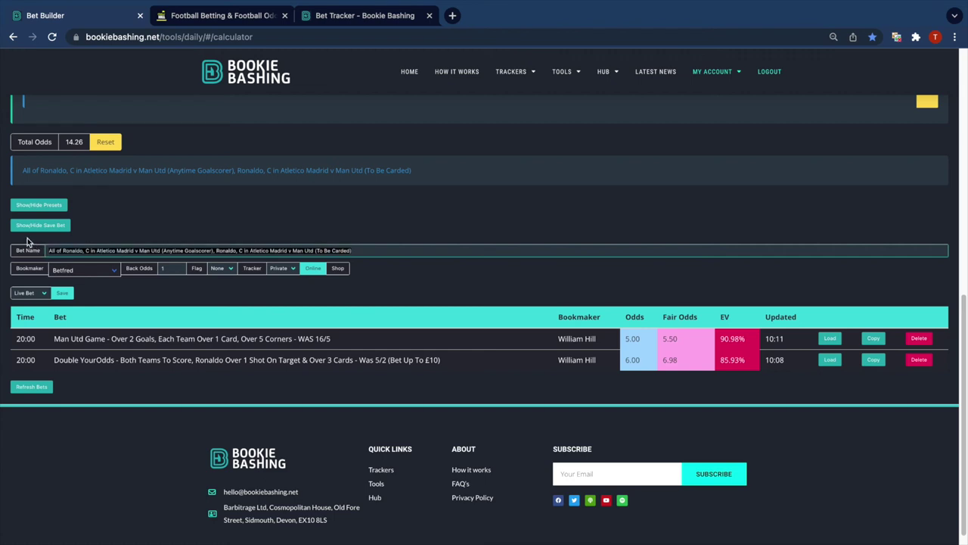
{"action": "key", "text": "ctrl+a"}
{"action": "type", "text": "1"}
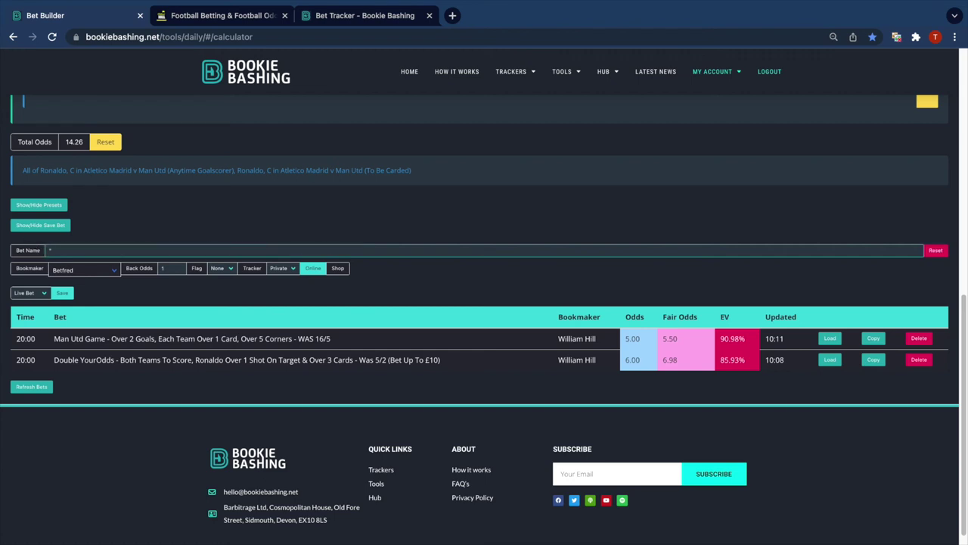
{"action": "key", "text": "BackSpace"}
{"action": "type", "text": "FootyAccums Special -"}
{"action": "right_click", "coordinate": [112, 249]}
{"action": "key", "text": "super+v"}
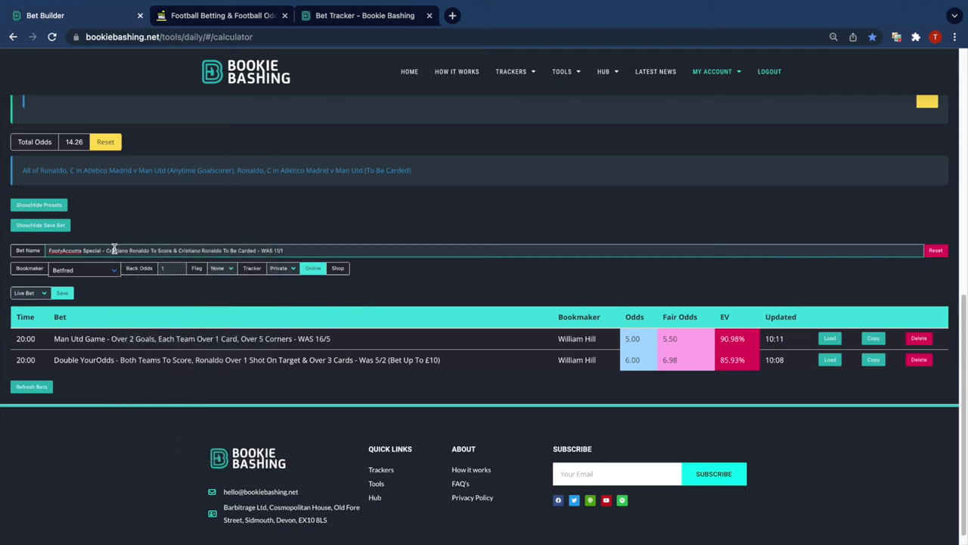
Set back odds 15, tracker Public, bookmaker William Hill, and mark it available in shop
{"action": "left_click", "coordinate": [167, 269]}
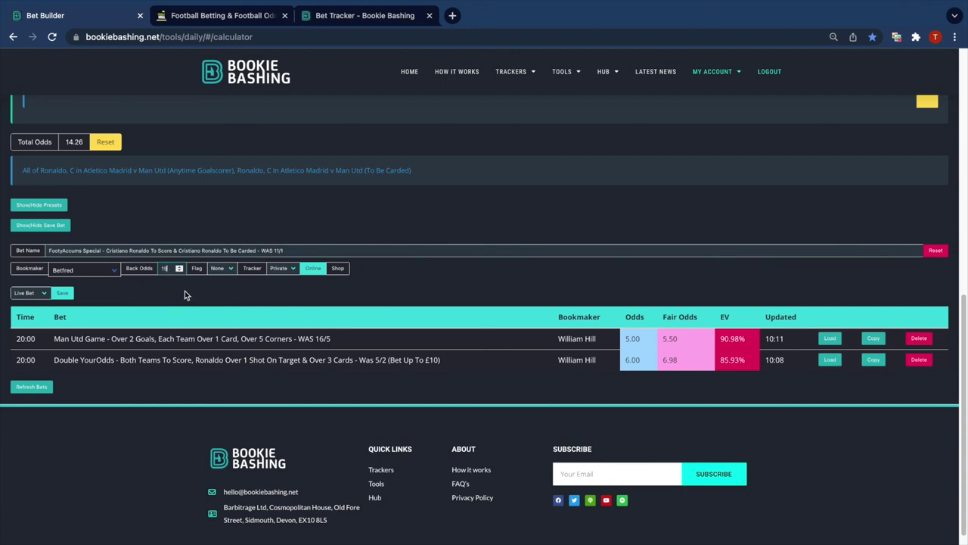
{"action": "left_click", "coordinate": [277, 270]}
{"action": "left_click", "coordinate": [282, 258]}
{"action": "left_click", "coordinate": [85, 269]}
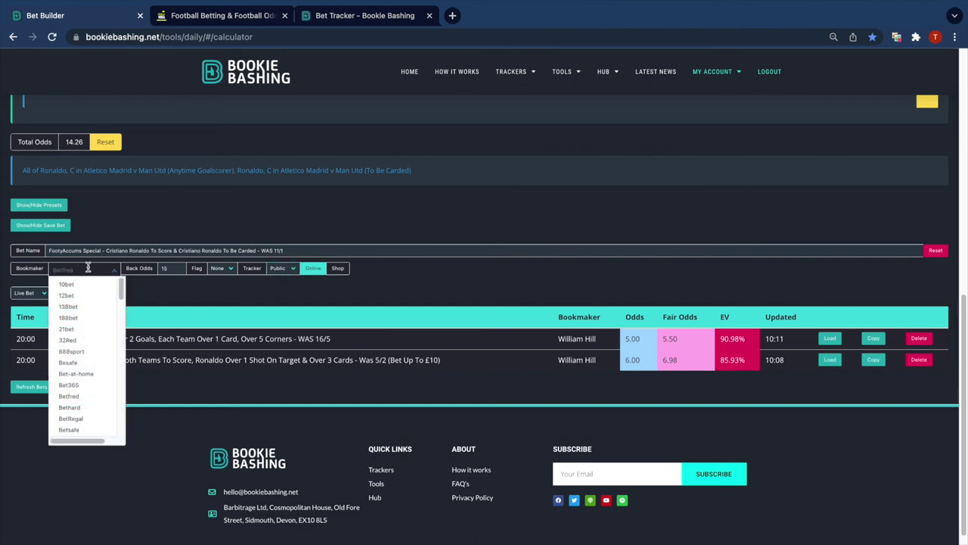
{"action": "type", "text": "wi"}
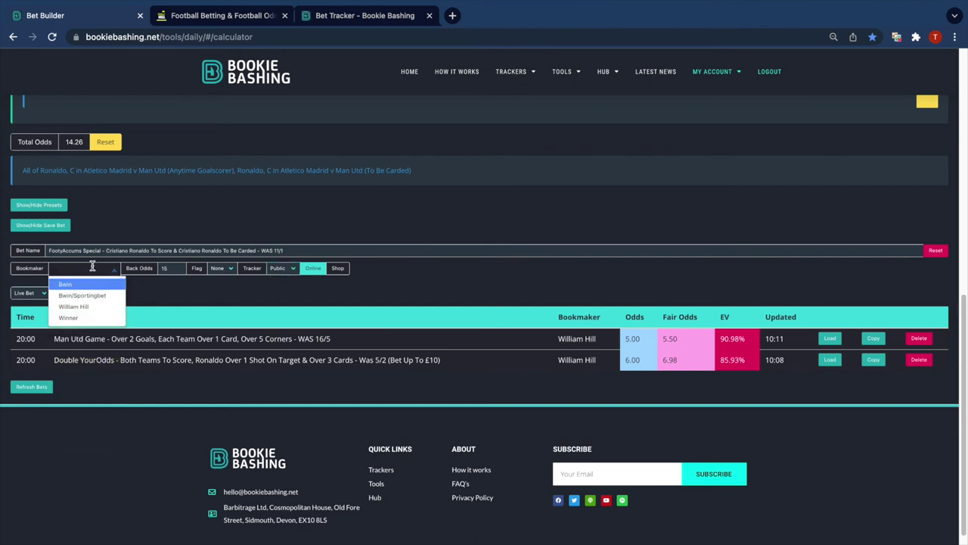
{"action": "left_click", "coordinate": [89, 309]}
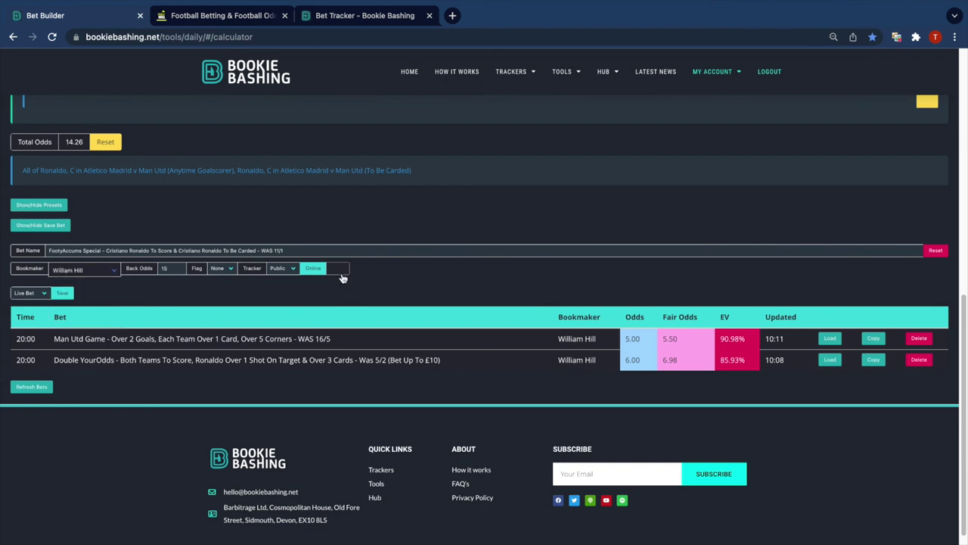
{"action": "left_click", "coordinate": [64, 293]}
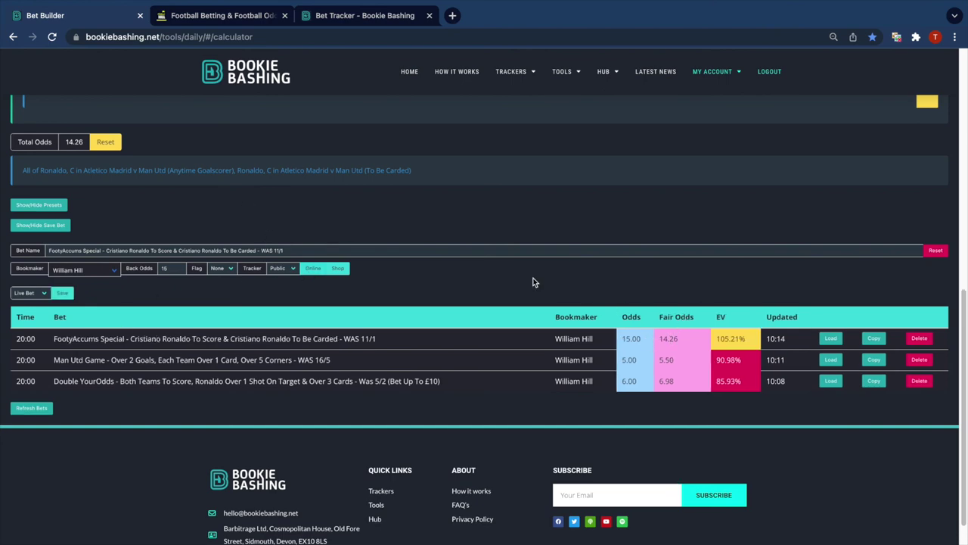
Scroll the saved bets table to check the new FootyAccums row at 105.21% EV
{"action": "scroll", "coordinate": [536, 288], "scroll_direction": "up", "scroll_amount": 4}
{"action": "scroll", "coordinate": [552, 265], "scroll_direction": "down", "scroll_amount": 2}
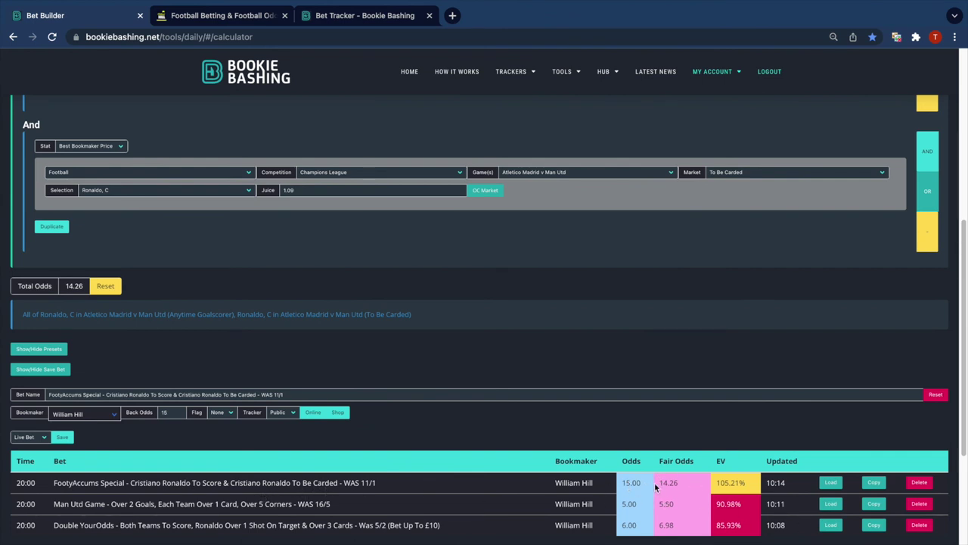
{"action": "scroll", "coordinate": [670, 482], "scroll_direction": "down", "scroll_amount": 1}
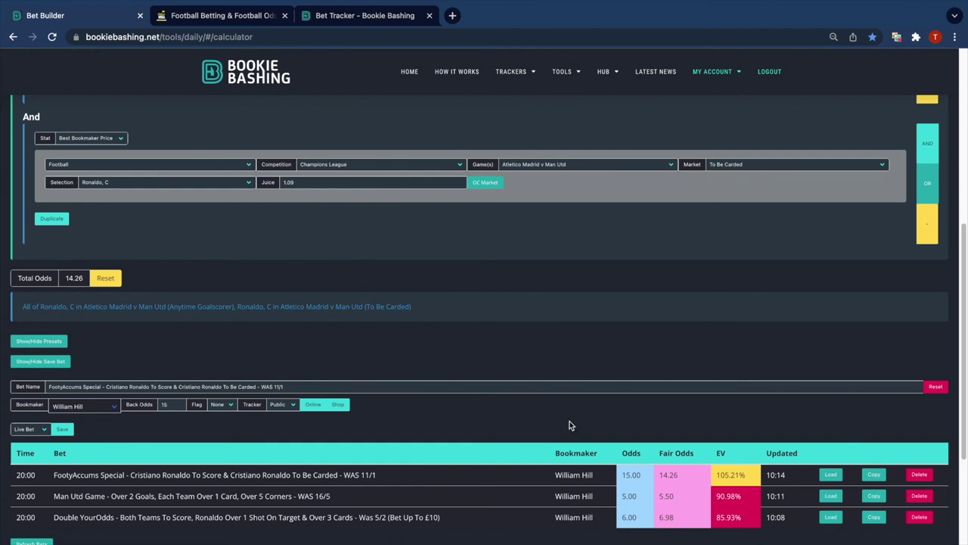
{"action": "scroll", "coordinate": [663, 413], "scroll_direction": "down", "scroll_amount": 1}
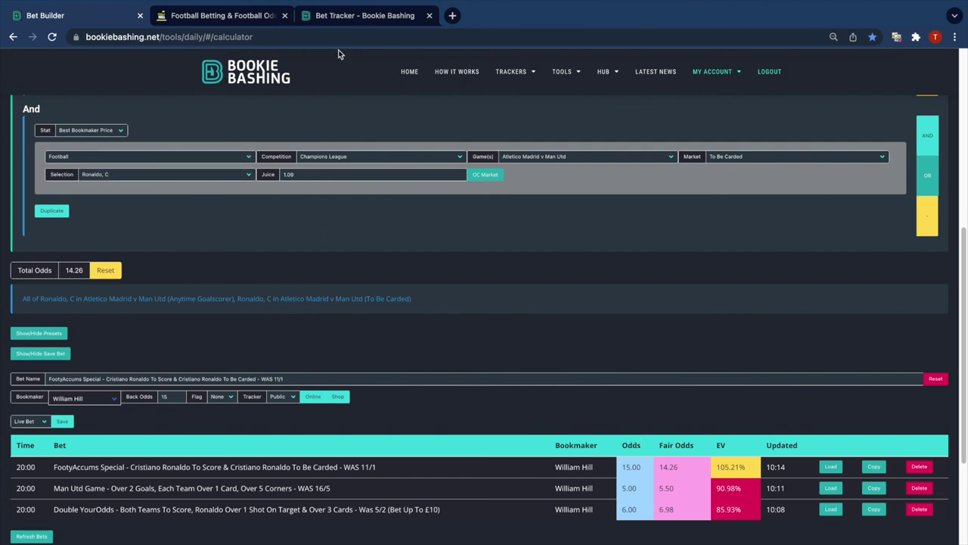
Refresh the Bet Tracker, hide private bets, show public ones, and filter to William Hill
{"action": "left_click", "coordinate": [348, 20]}
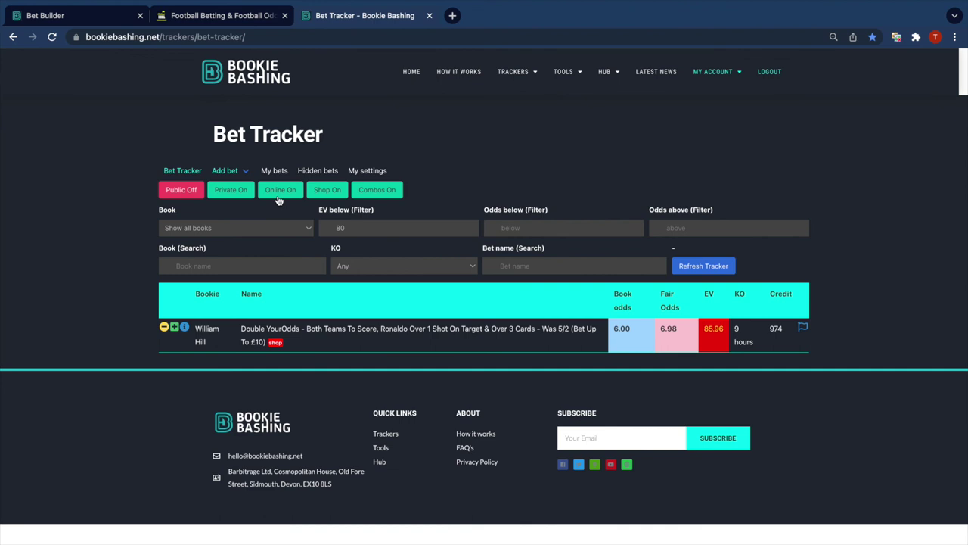
{"action": "left_click", "coordinate": [711, 268]}
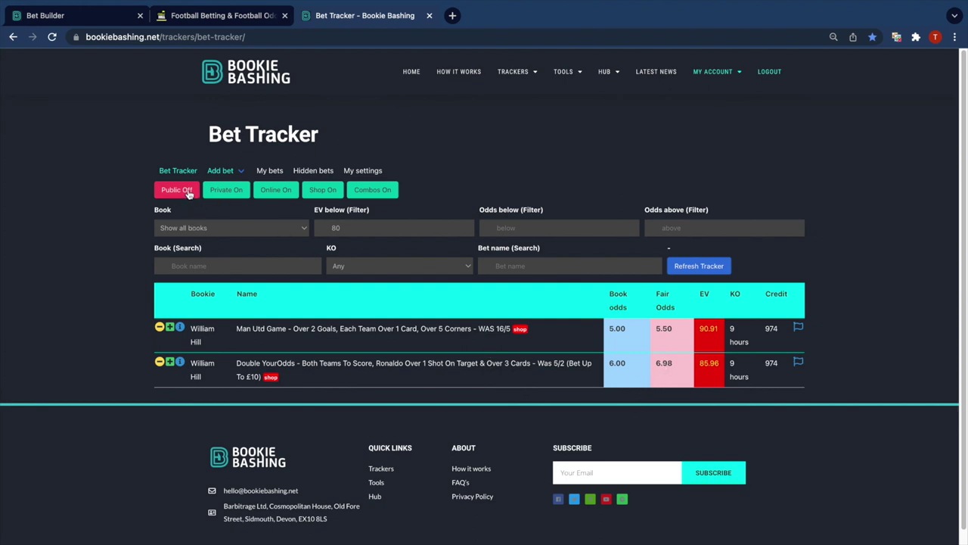
{"action": "left_click", "coordinate": [239, 194]}
{"action": "left_click", "coordinate": [185, 192]}
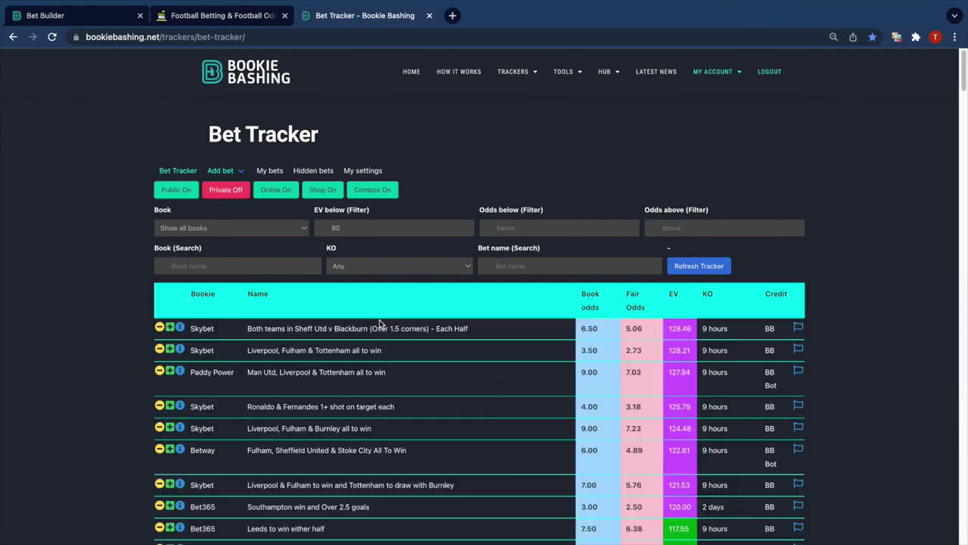
{"action": "left_click", "coordinate": [245, 226]}
{"action": "scroll", "coordinate": [239, 424], "scroll_direction": "down", "scroll_amount": 10}
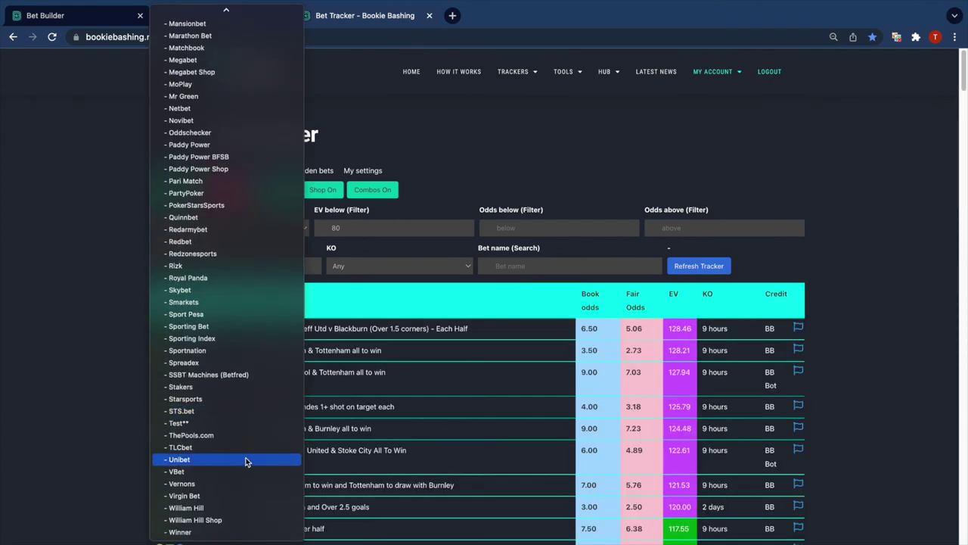
{"action": "left_click", "coordinate": [224, 508]}
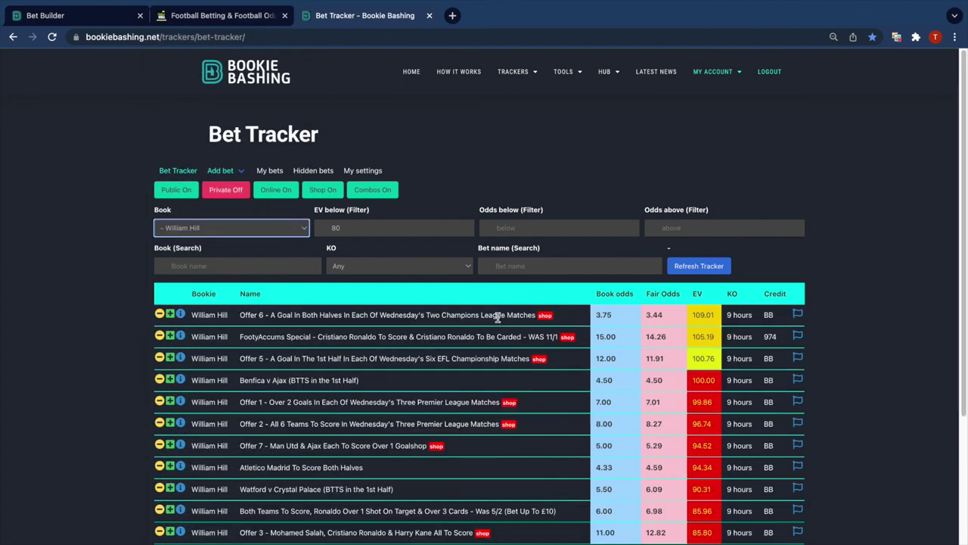
{"action": "scroll", "coordinate": [497, 319], "scroll_direction": "down", "scroll_amount": 1}
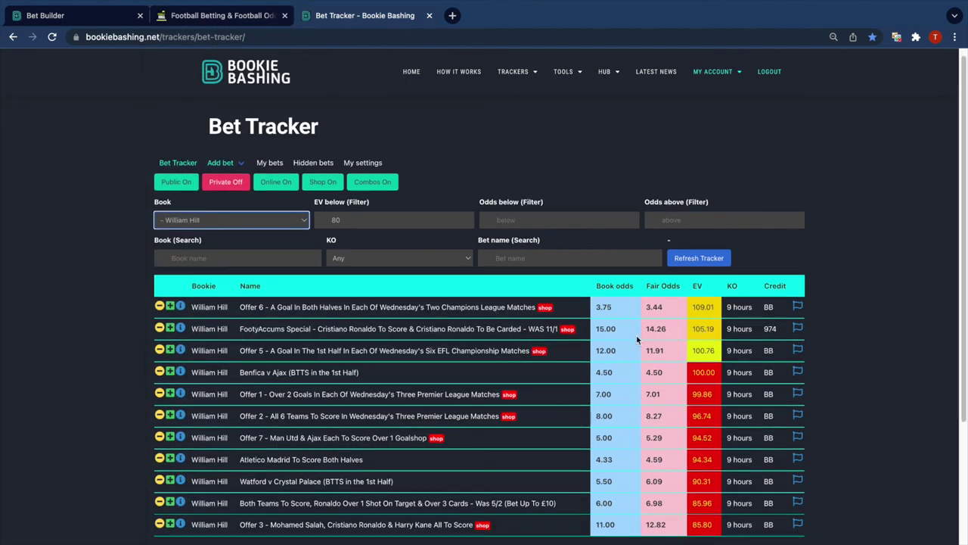